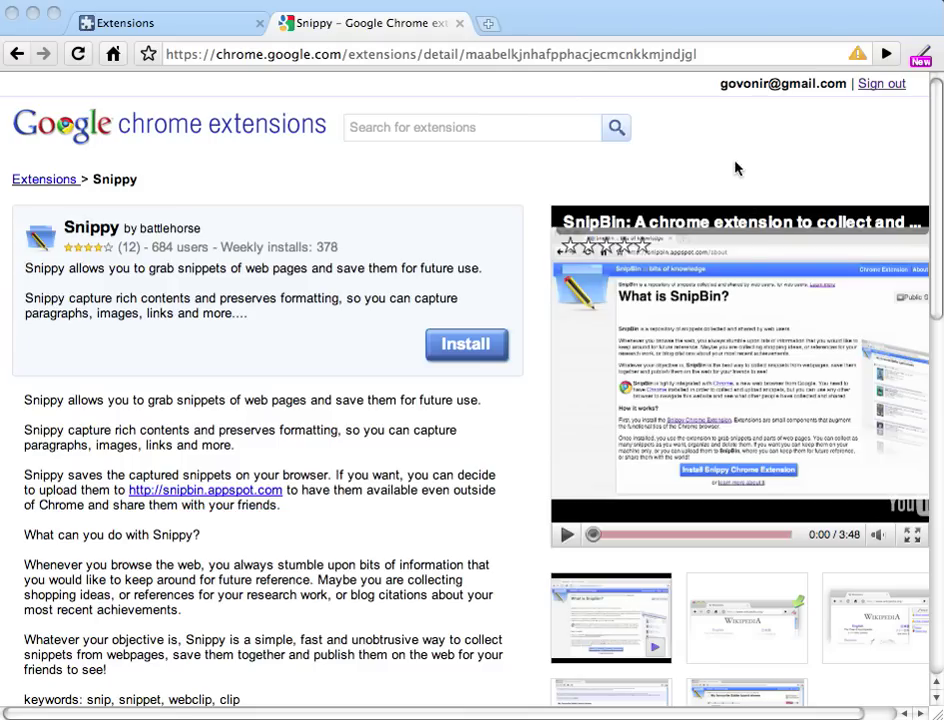
- Dismiss the new-features message of the Snippy extension and close its popup
click(735, 168)
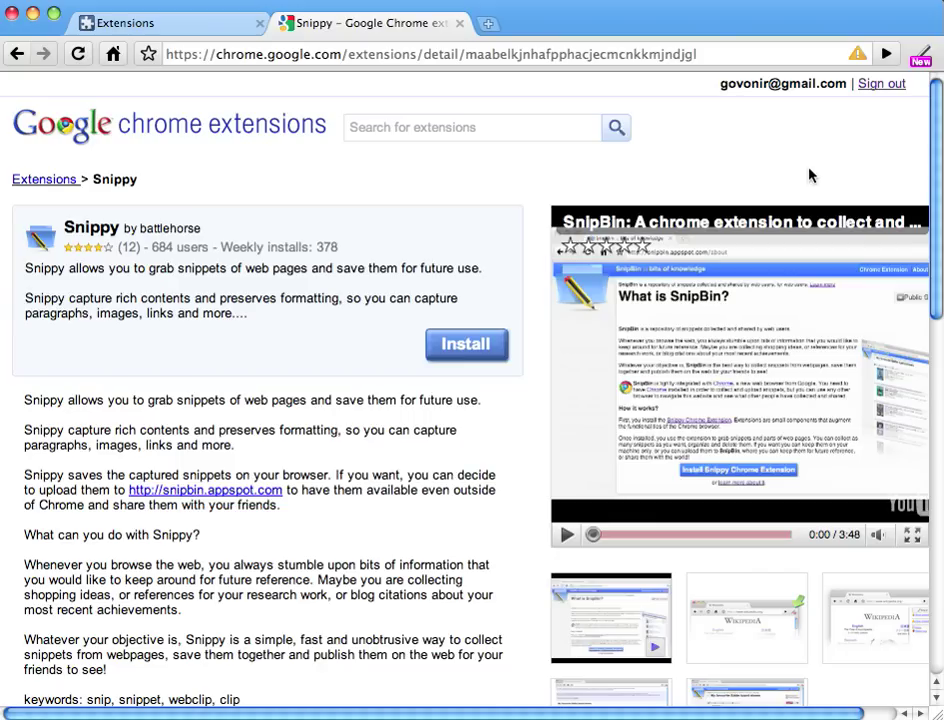
click(925, 62)
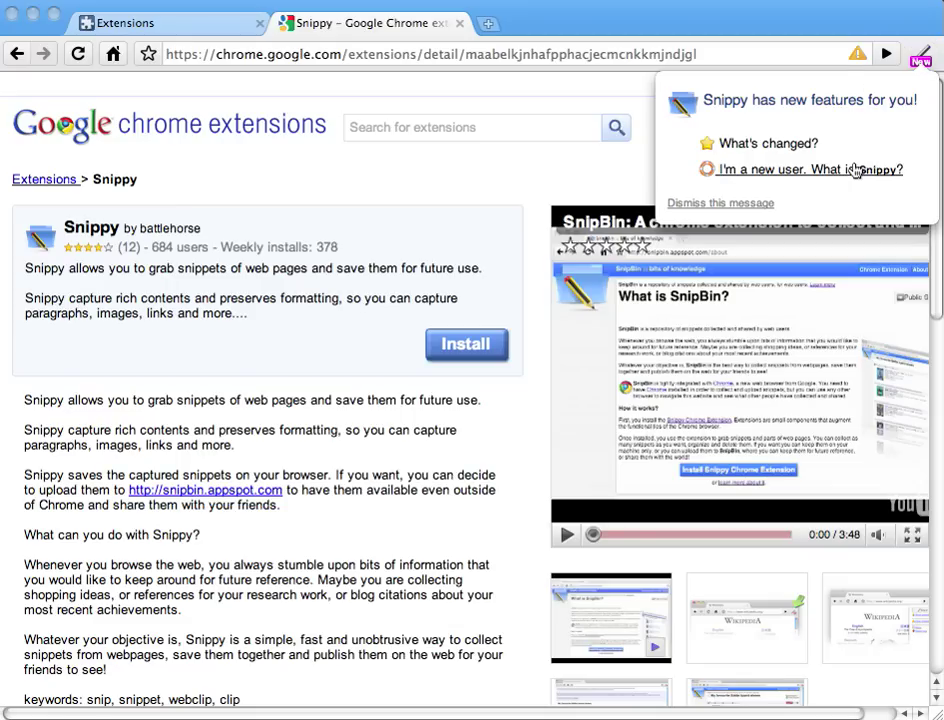
click(730, 204)
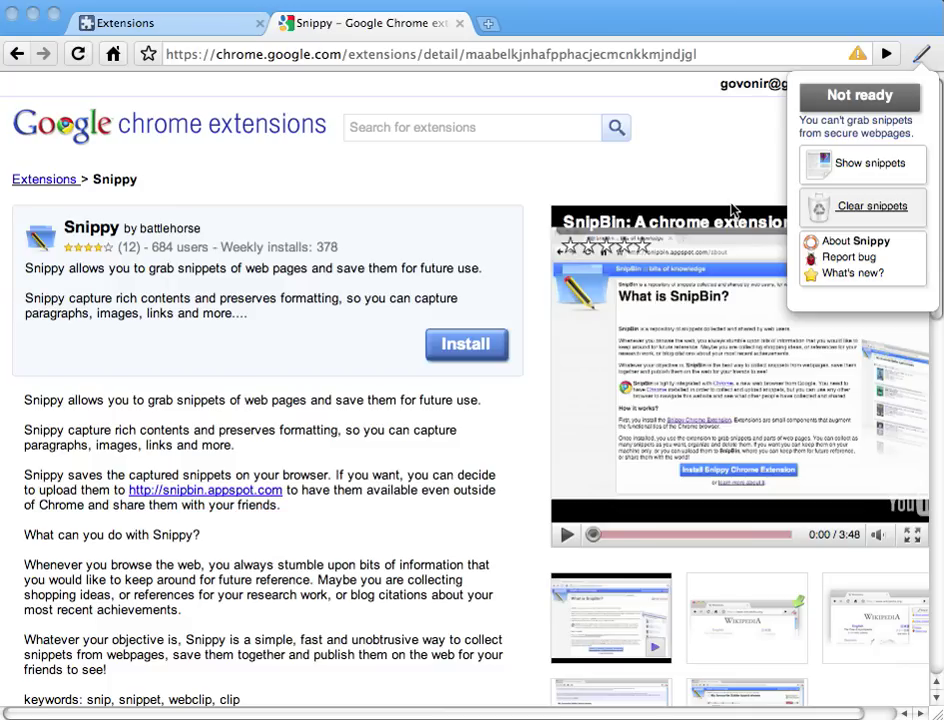
click(701, 173)
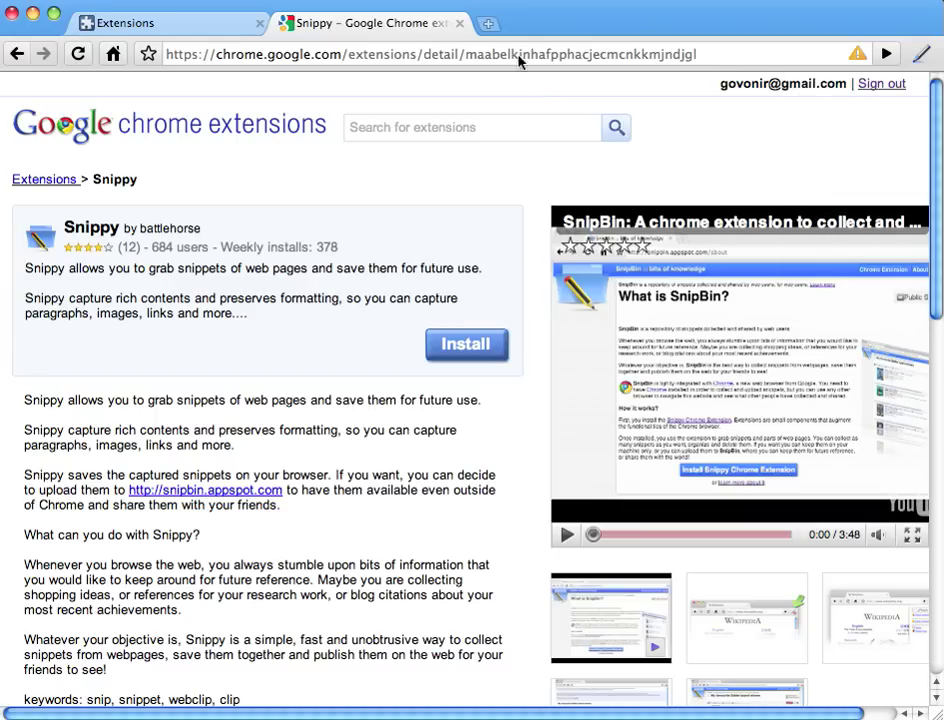
- Open the English Wikipedia main page (en.wikipedia.org) in a new tab
click(489, 28)
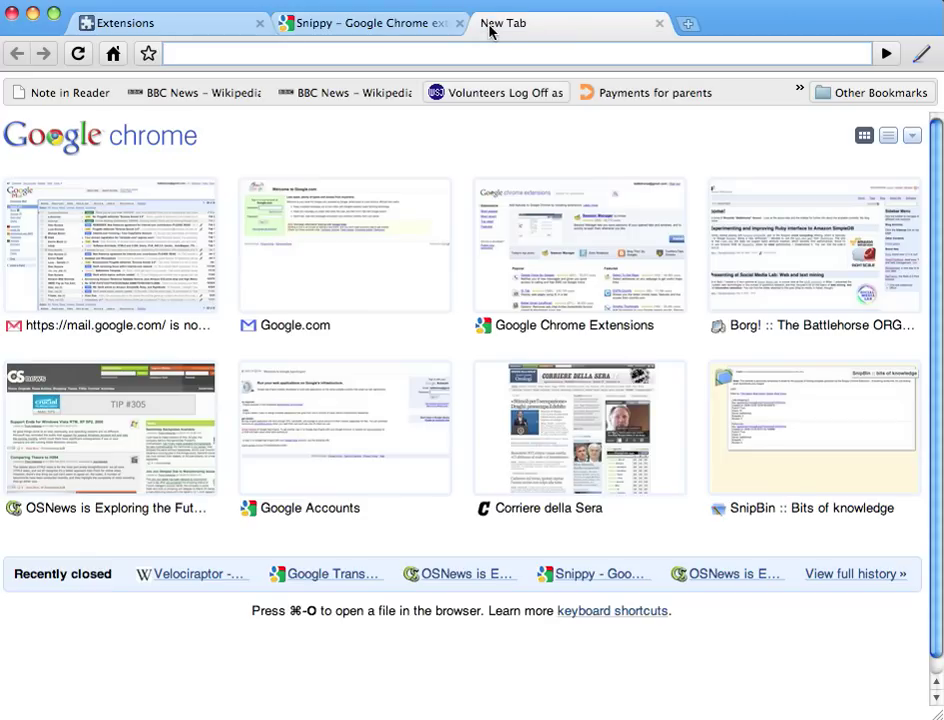
text(enw.)
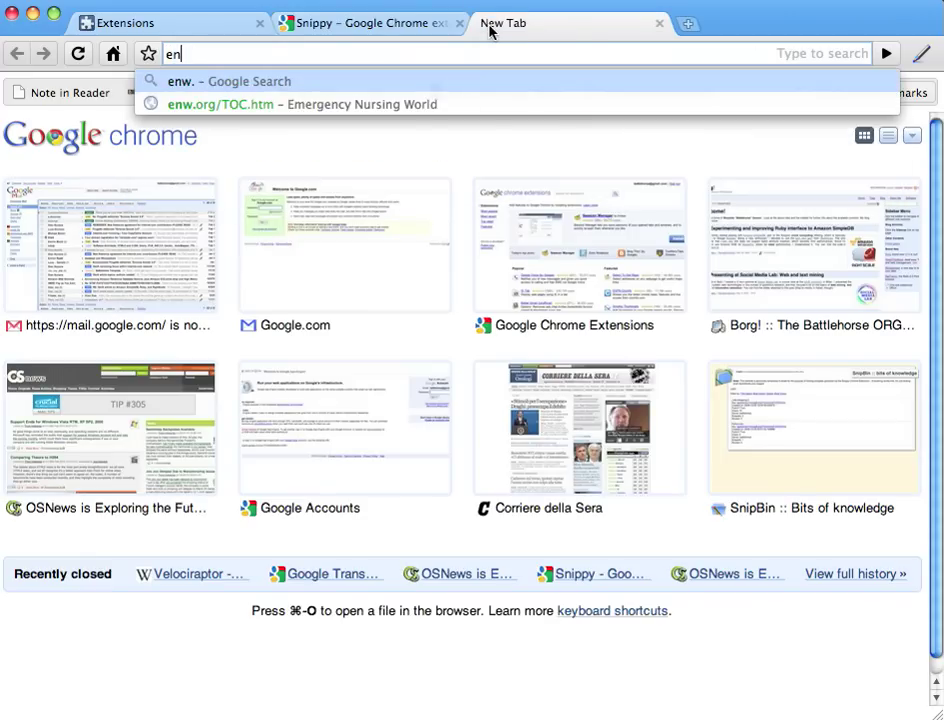
key(BackSpace)
key(BackSpace)
text(.)
key(Return)
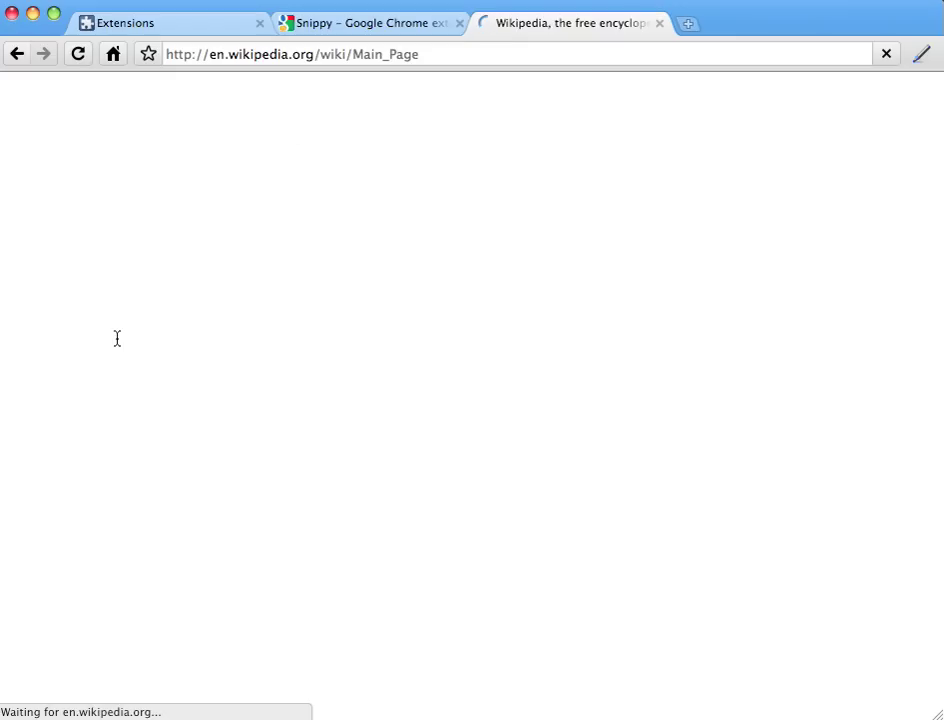
- Search Wikipedia for "velociraptor" to open its article
click(47, 384)
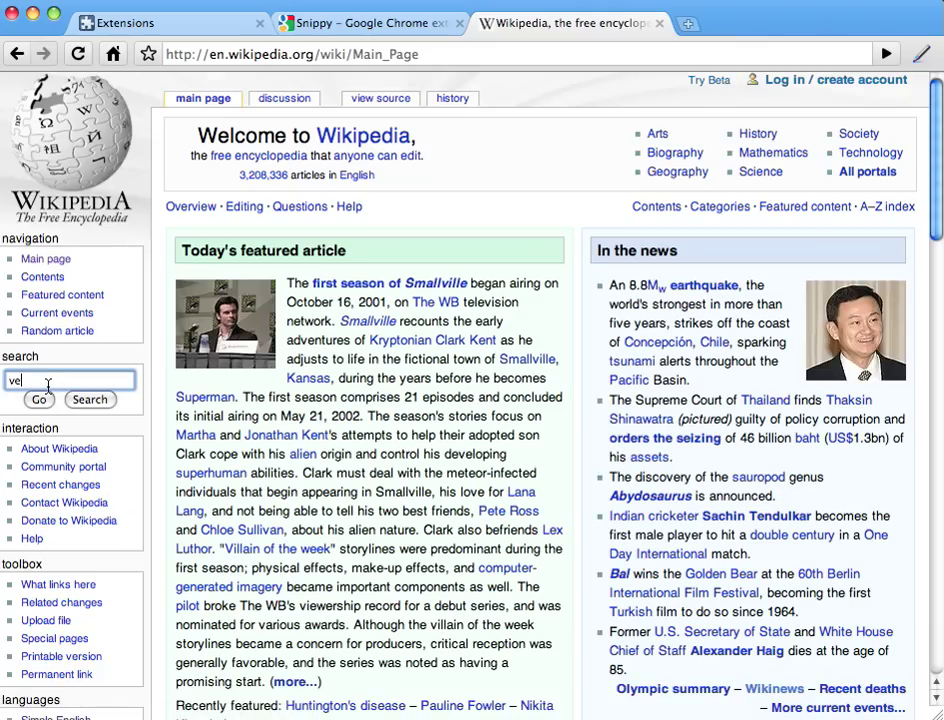
text(velociraptot)
key(BackSpace)
key(Return)
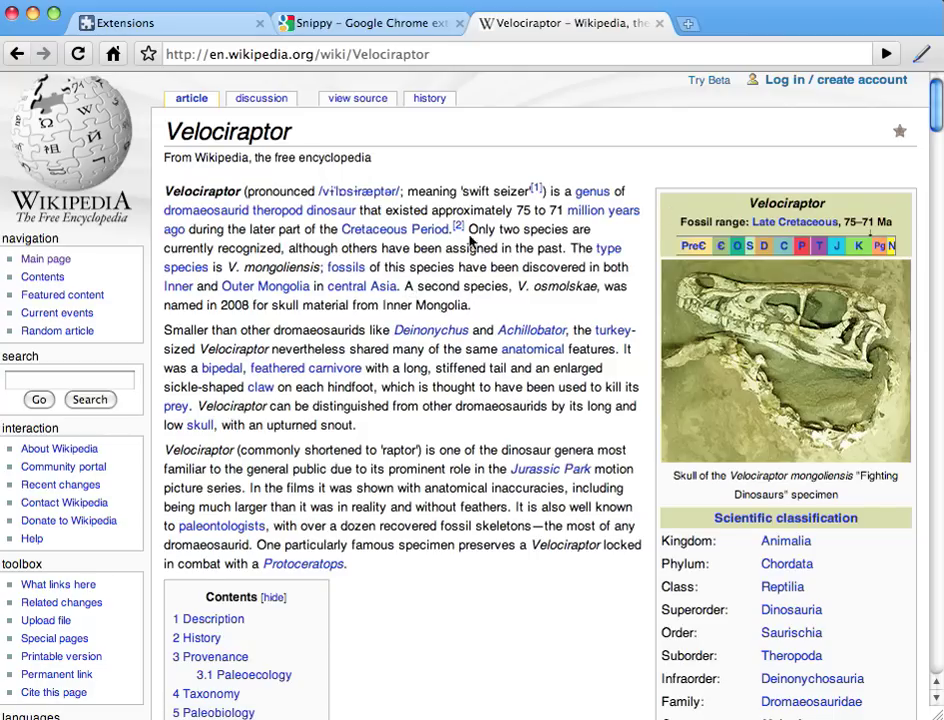
- Start snipping with Snippy and capture the first two introductory paragraphs of the Velociraptor article
click(918, 58)
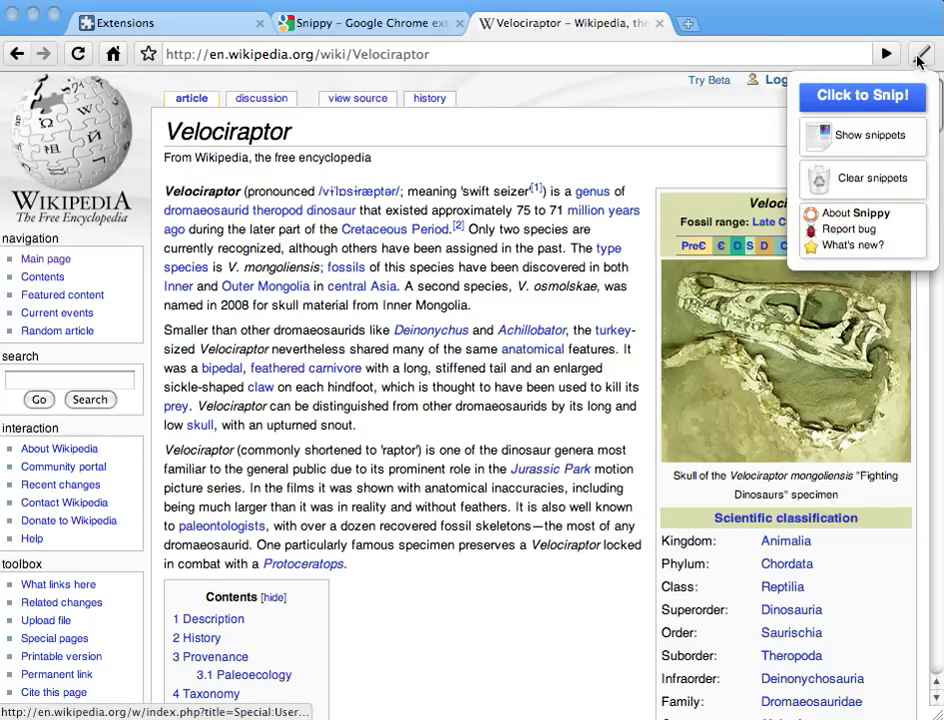
click(888, 96)
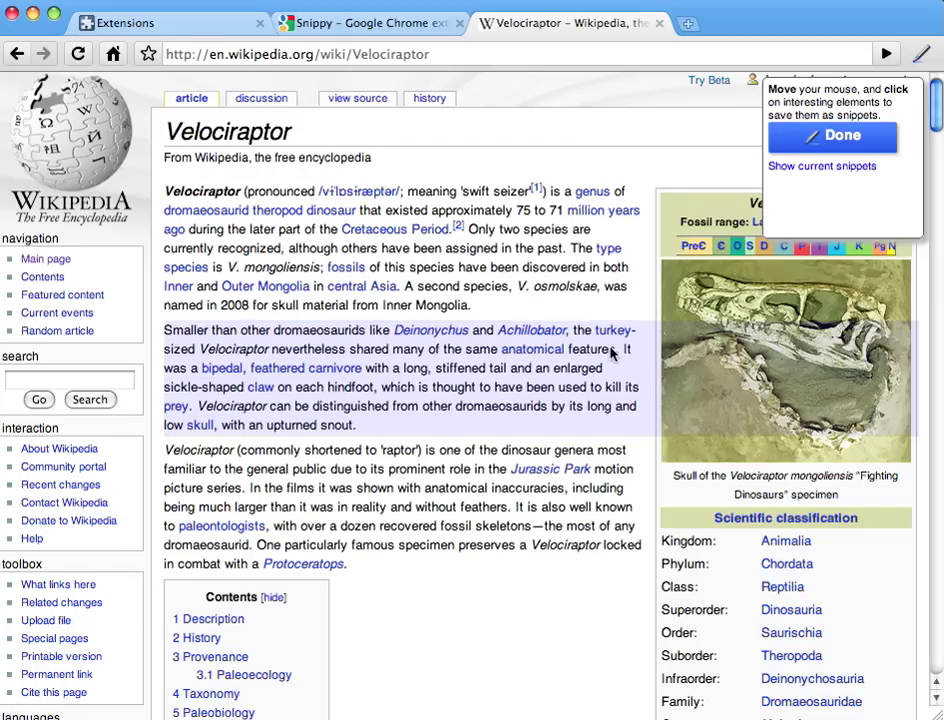
click(517, 268)
- Snip the human size-comparison picture and the paragraph on long bony projections from the Description section, and finish capturing
scroll(583, 387, down, 10)
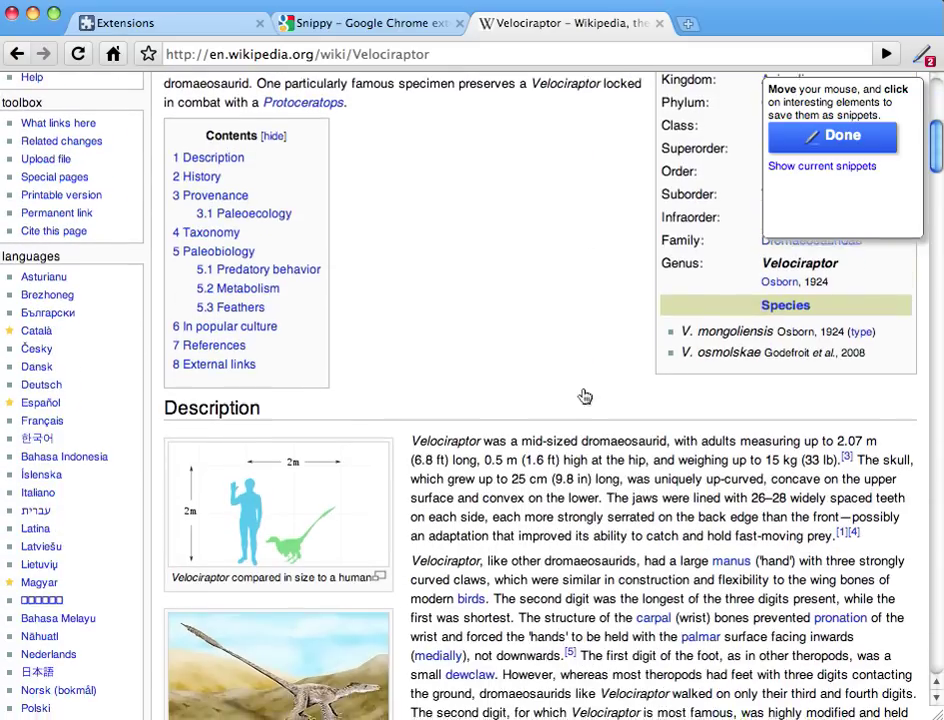
scroll(585, 396, down, 5)
click(337, 280)
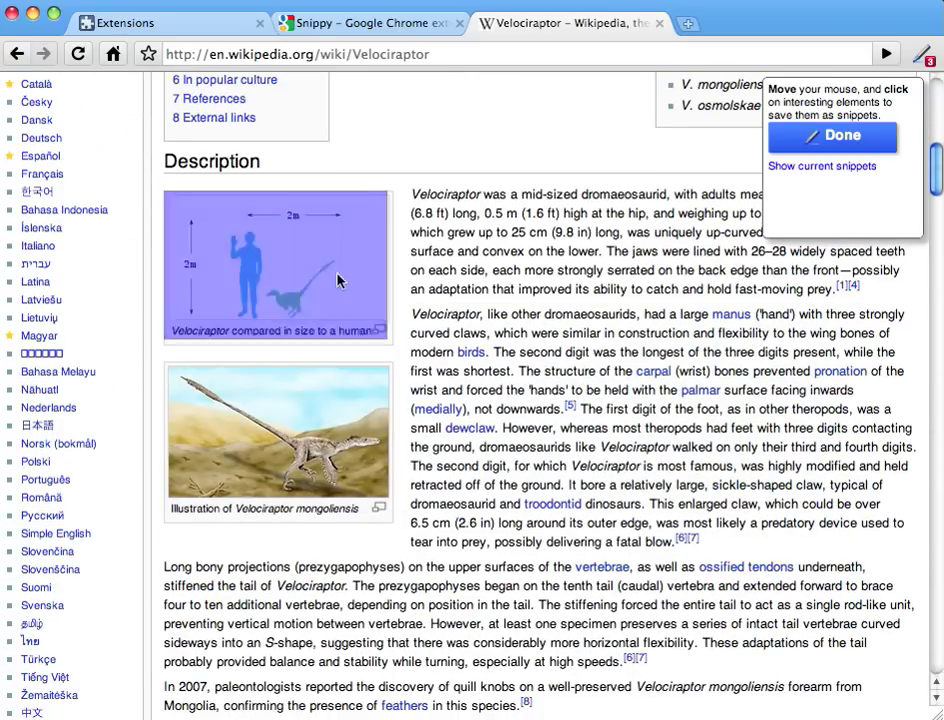
scroll(510, 288, down, 7)
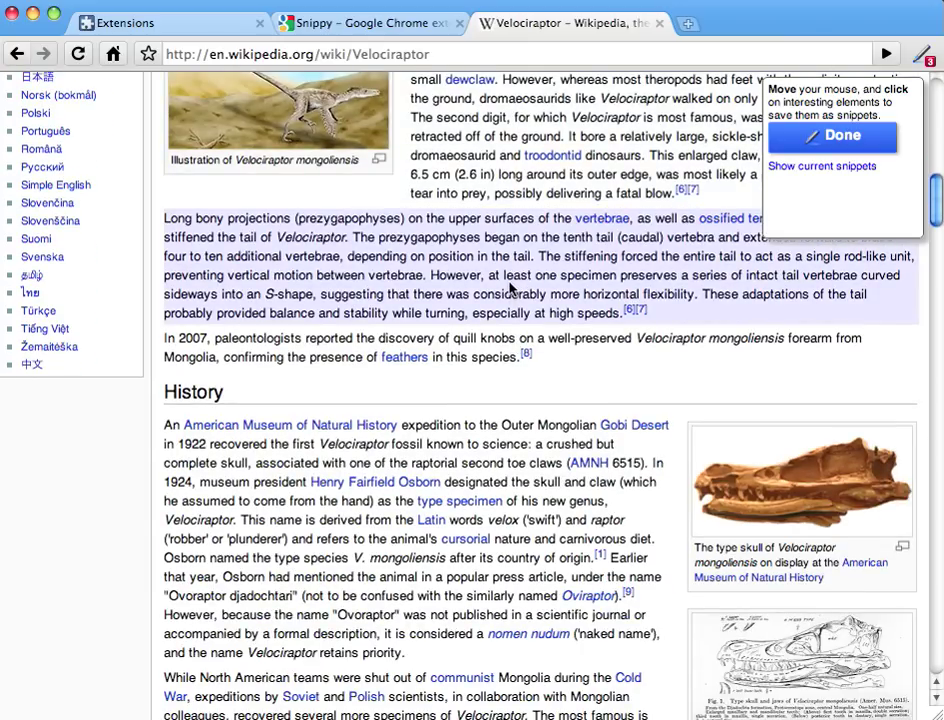
click(510, 288)
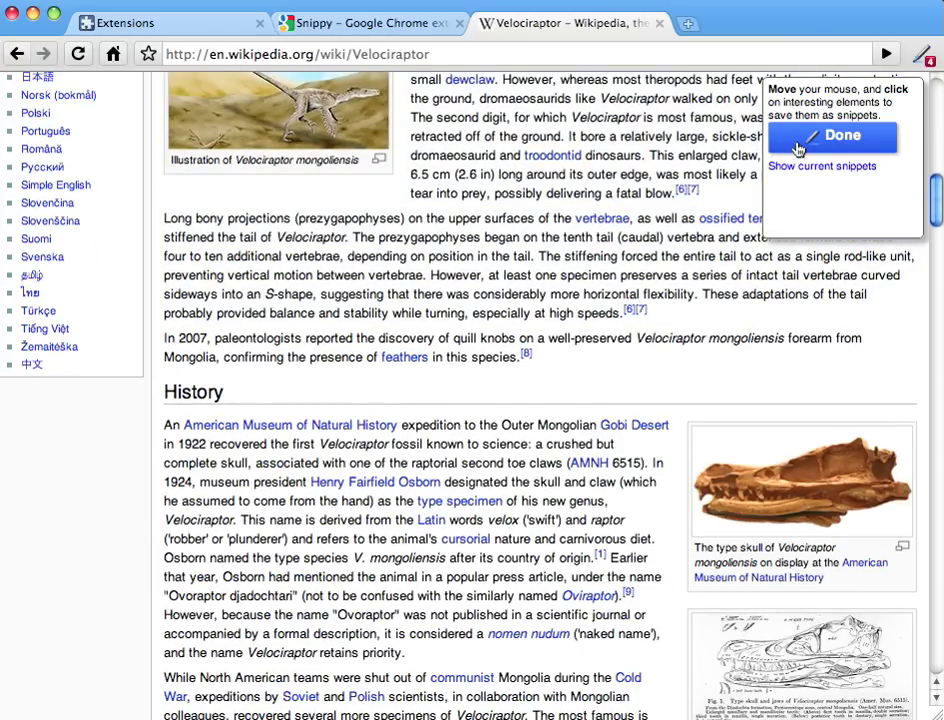
click(834, 147)
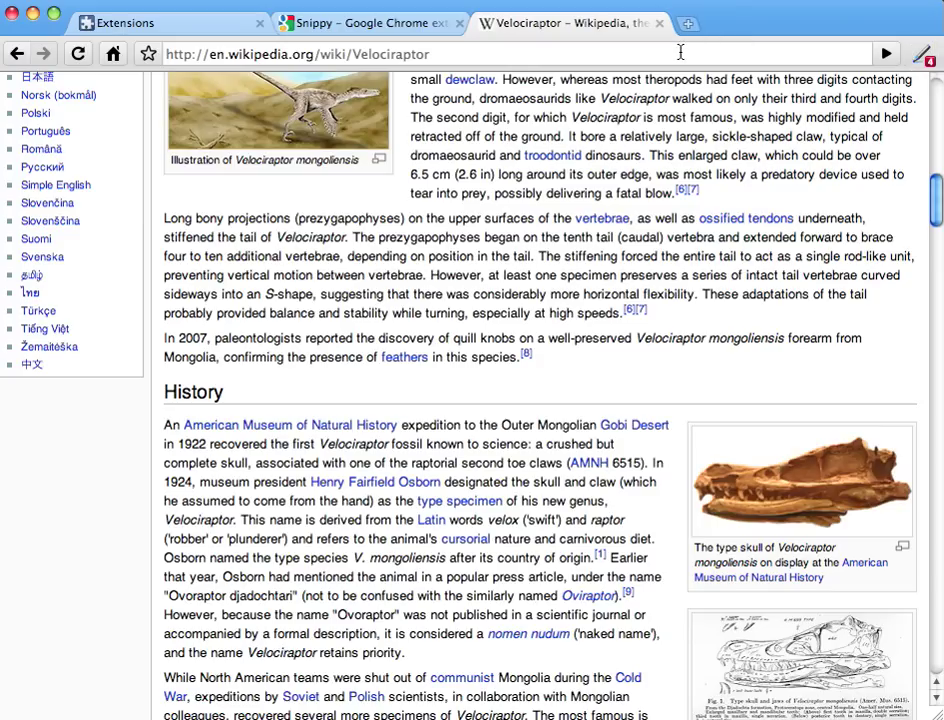
- Open Google Images in the current tab and search for "velociraptor"
click(644, 50)
text(images)
key(Return)
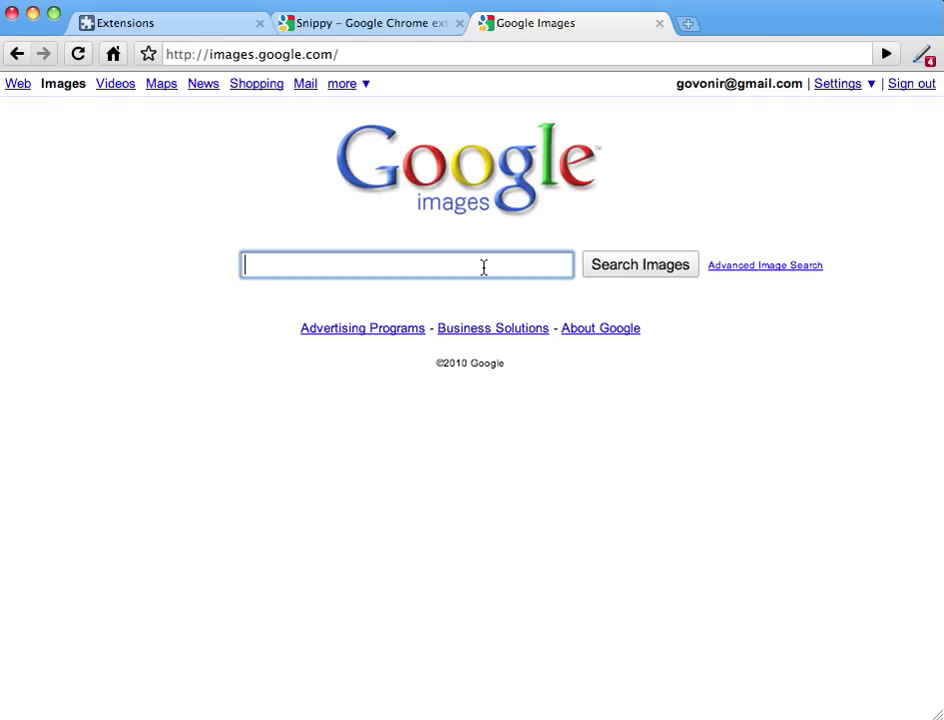
text(veloci)
click(442, 291)
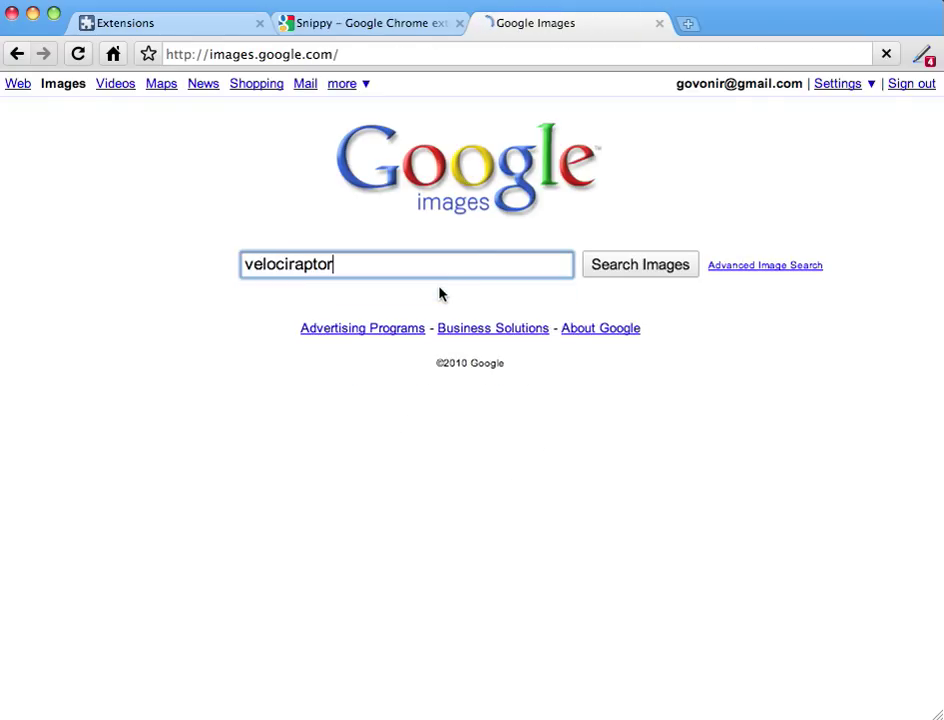
- Snip the locolobo.org and marieclaire.com raptor photos from the image results with Snippy, and finish capturing
click(921, 55)
click(877, 96)
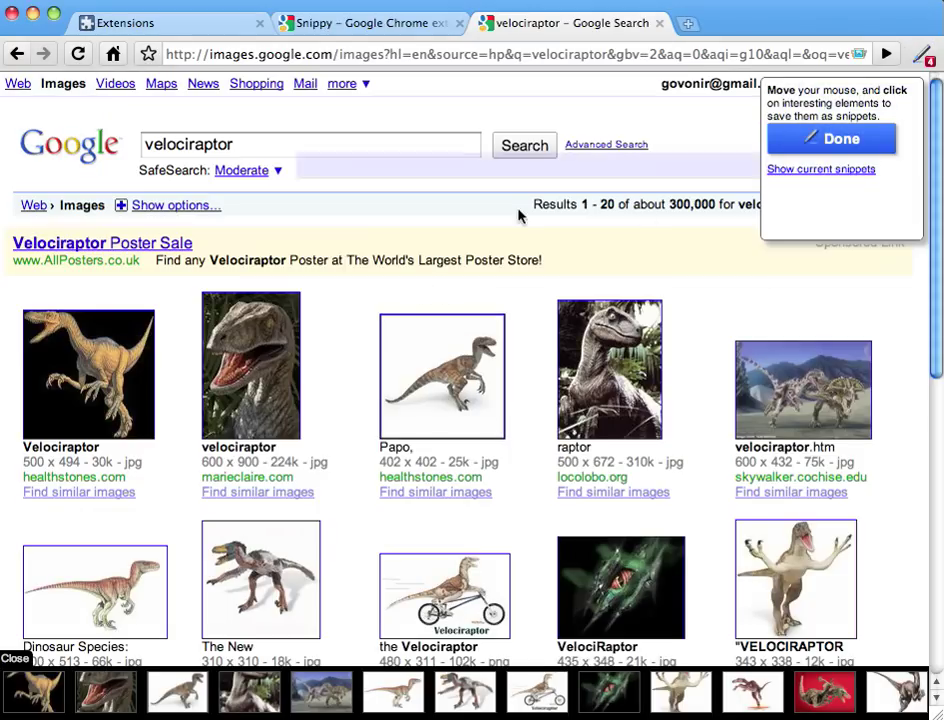
click(820, 146)
- Open amazon.com in the current tab
click(585, 62)
text(a)
key(Down)
key(Down)
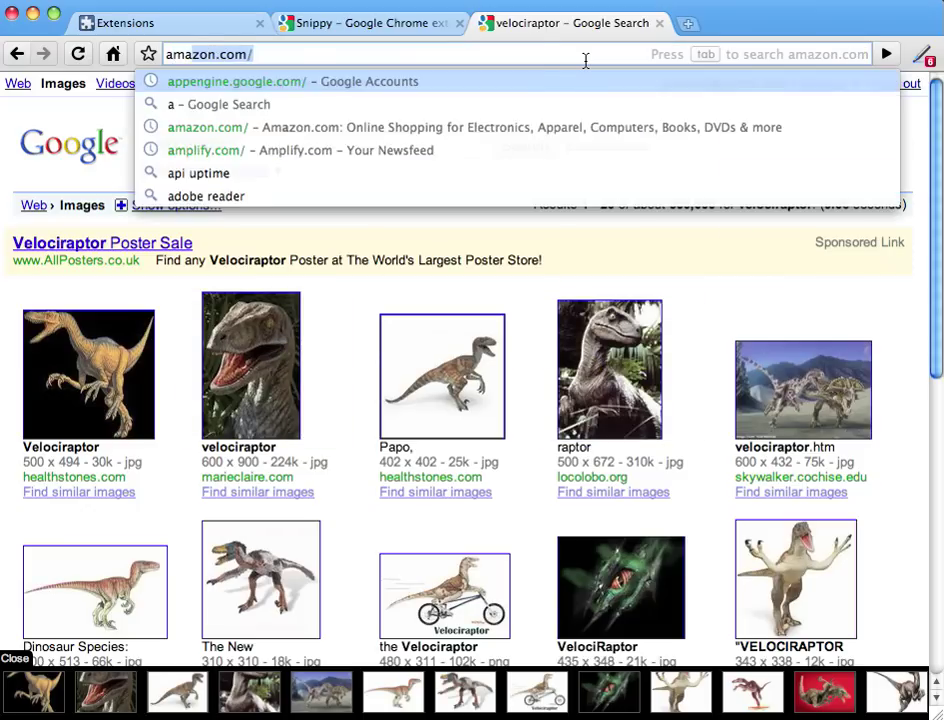
key(Return)
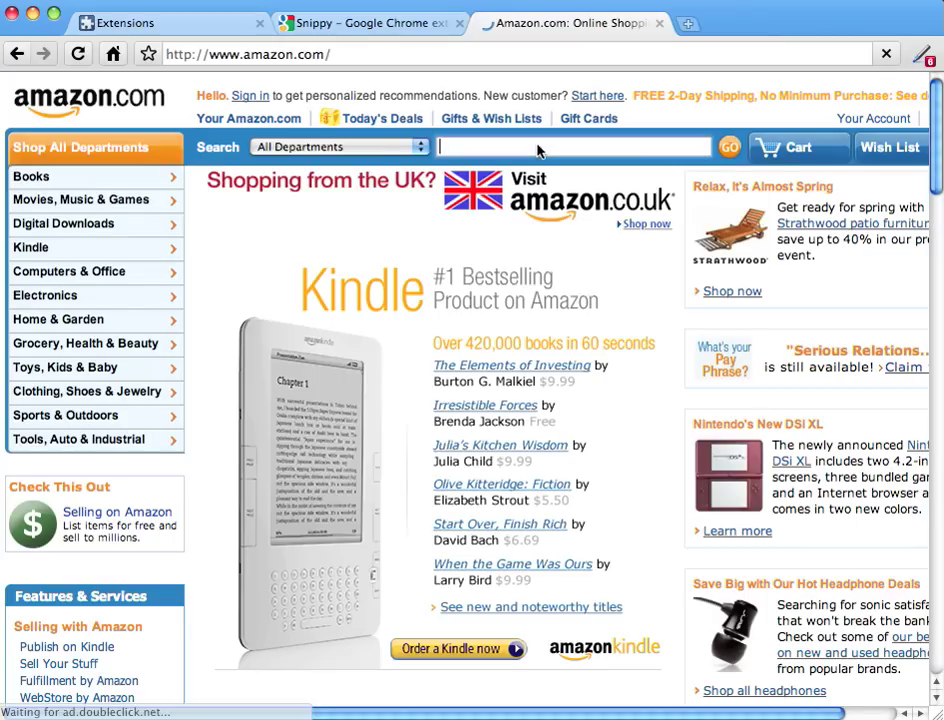
- Search Amazon's Books department for "velociraptor"
click(372, 148)
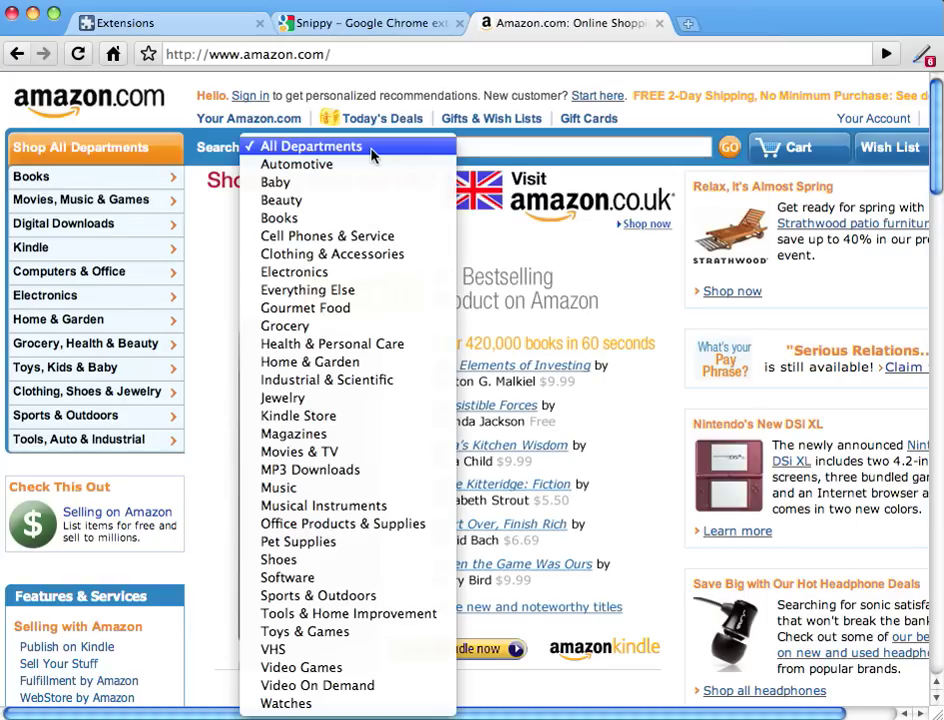
click(367, 218)
click(444, 147)
text(ve)
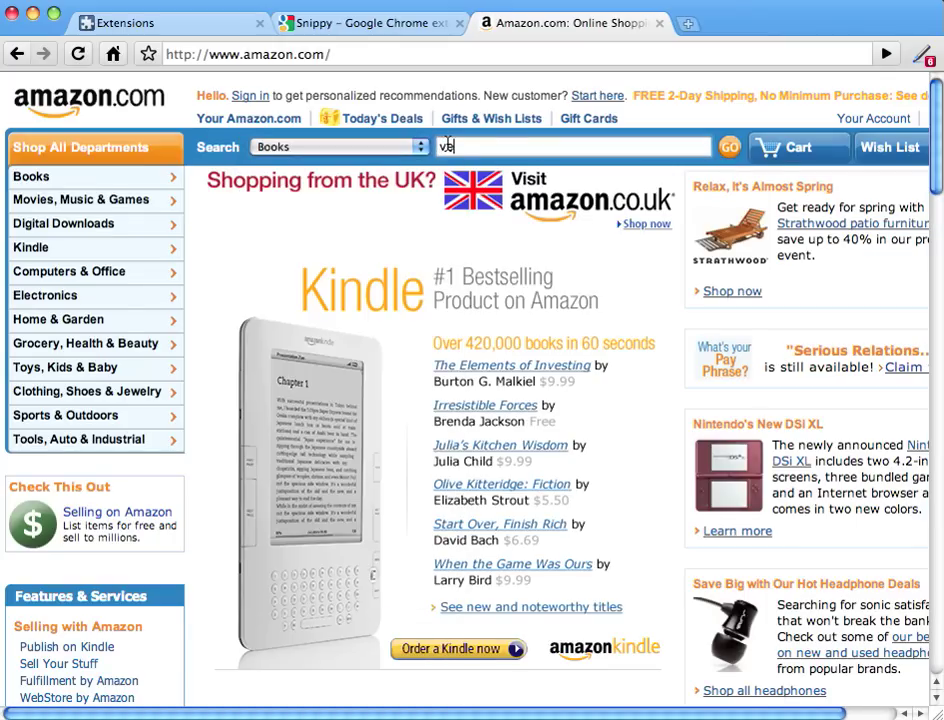
text(locociraptor)
key(Return)
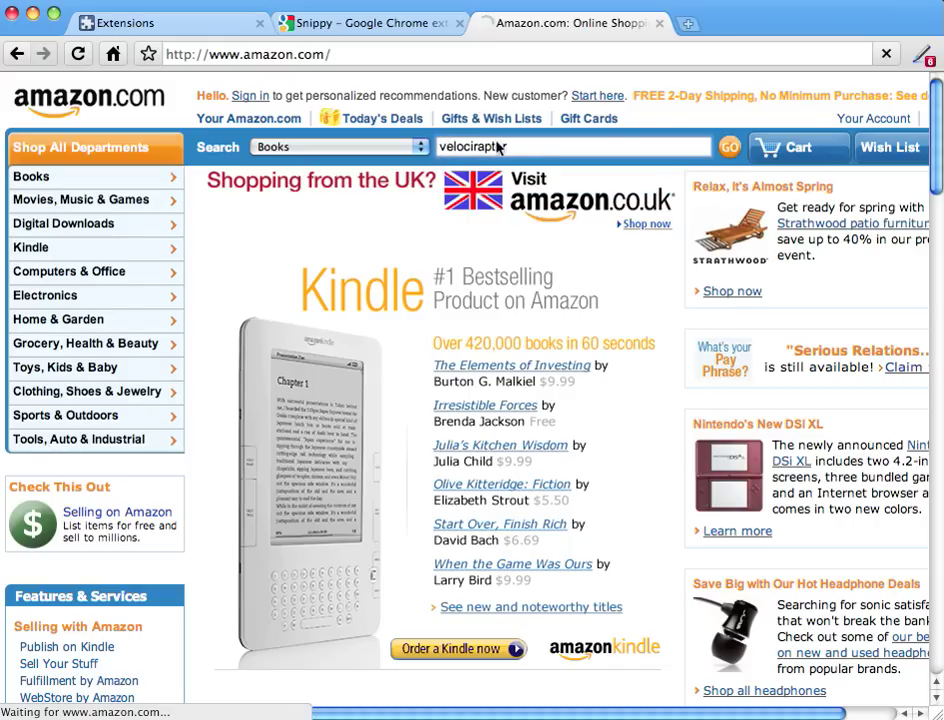
- Snip the book results "Velociraptor (True Books)" and "Velociraptor: The Speedy Thief" with Snippy
click(925, 58)
click(868, 99)
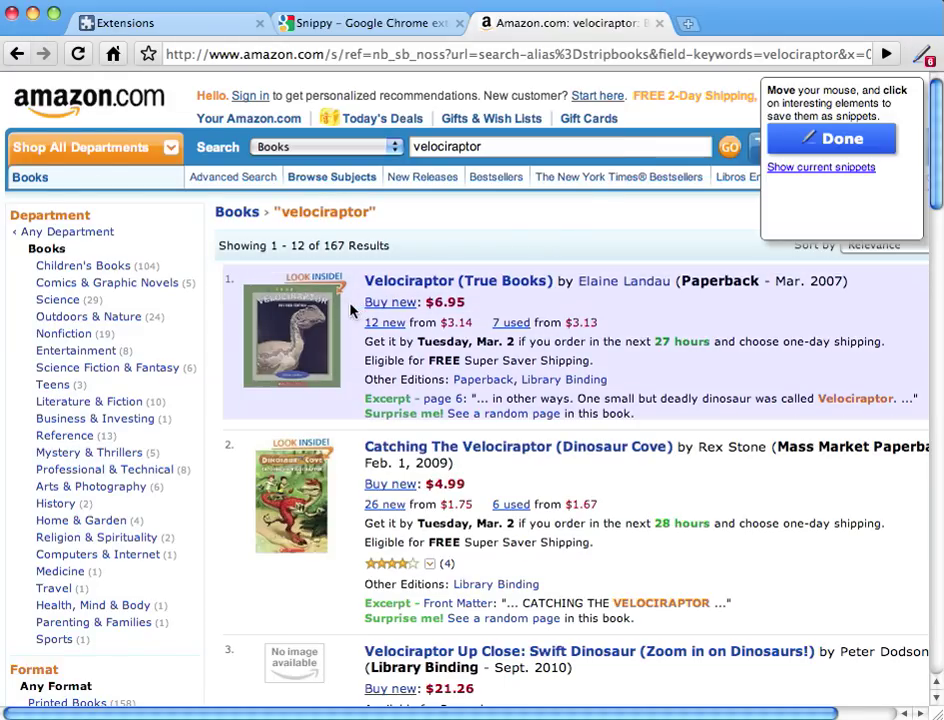
click(350, 313)
scroll(350, 312, down, 5)
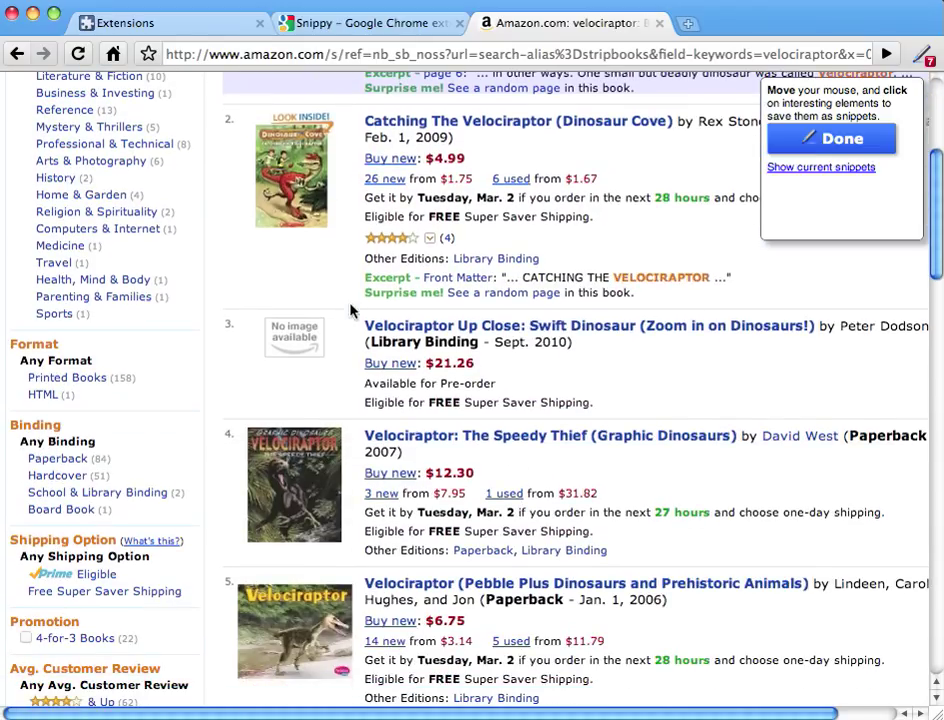
click(361, 455)
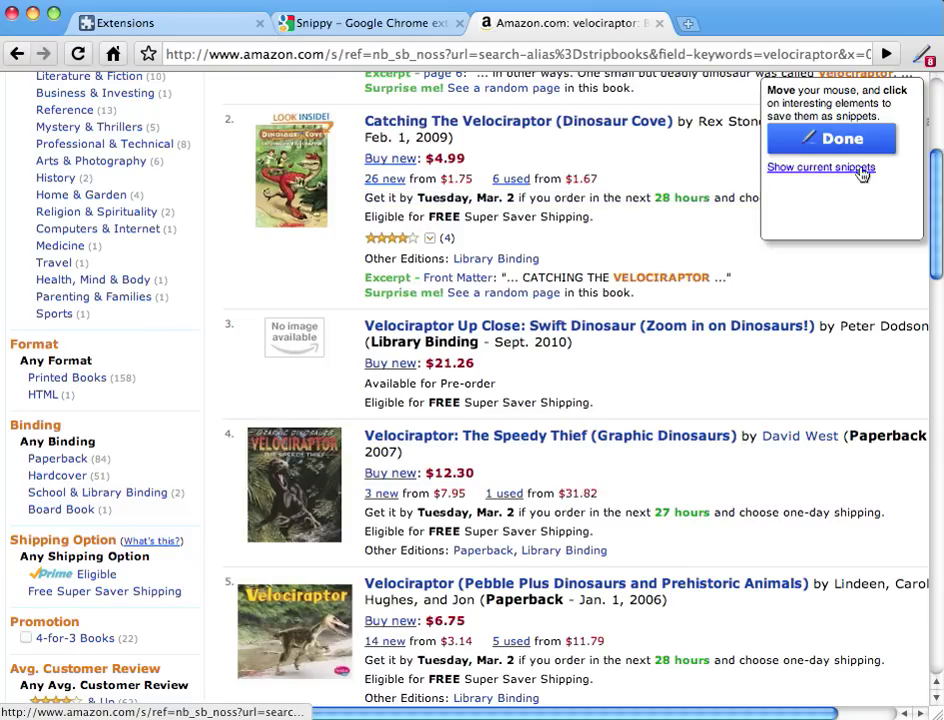
- Show the current snippets and save the comment "Very interesting picture" on the human size-comparison picture
click(826, 168)
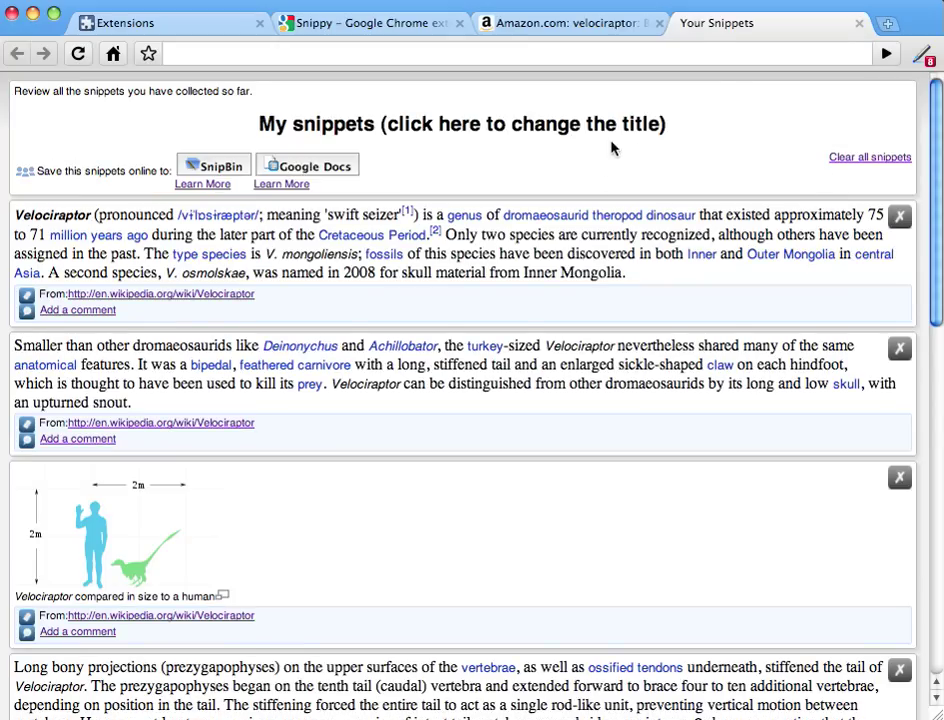
drag(940, 150, 932, 260)
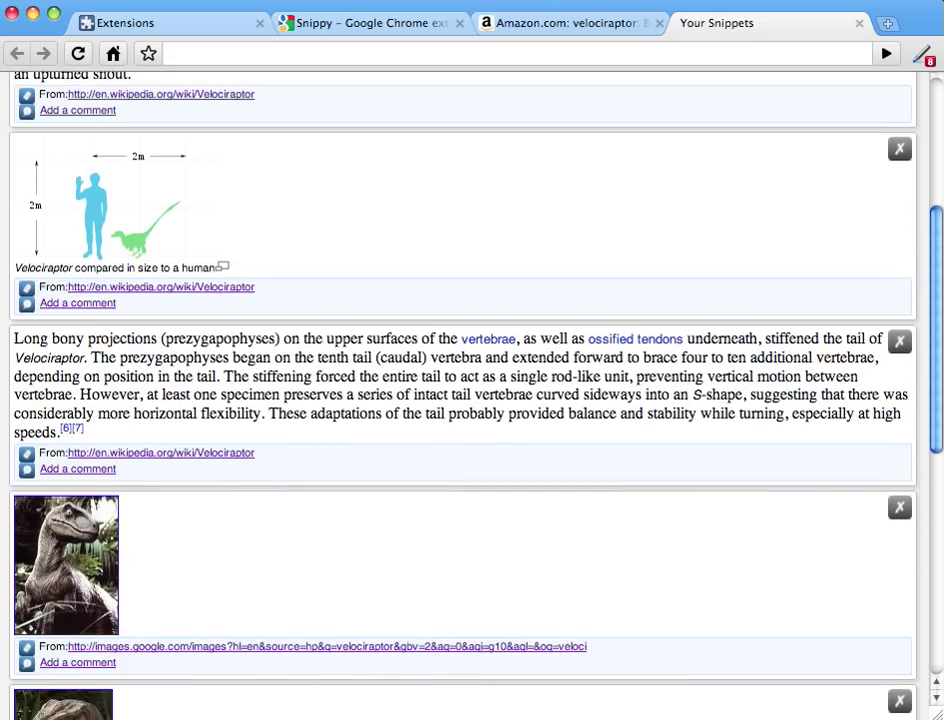
click(78, 303)
text(Very in)
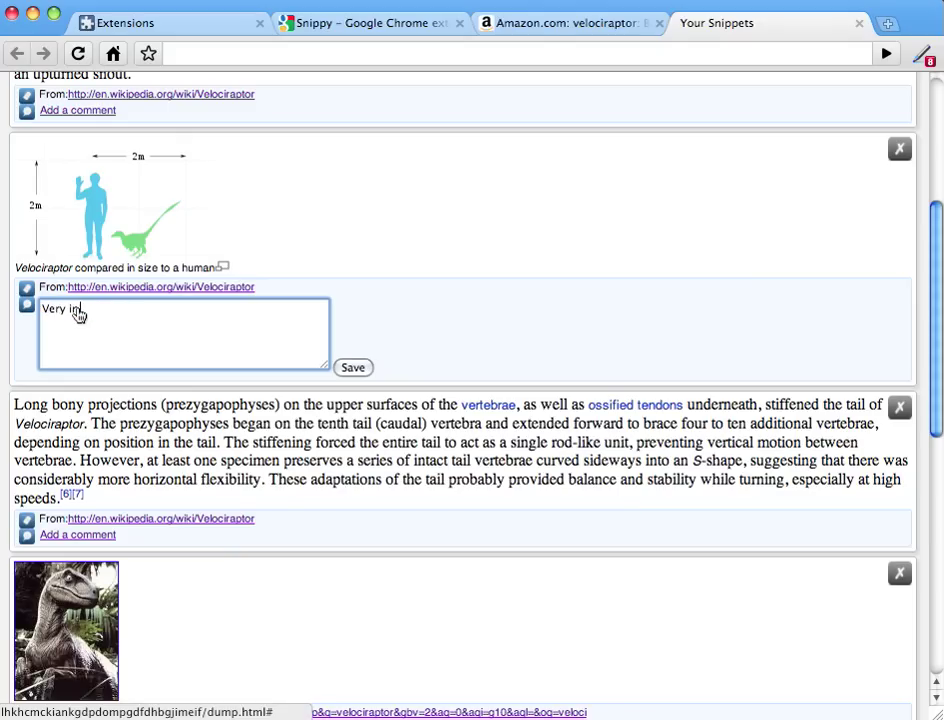
text(teresting picture)
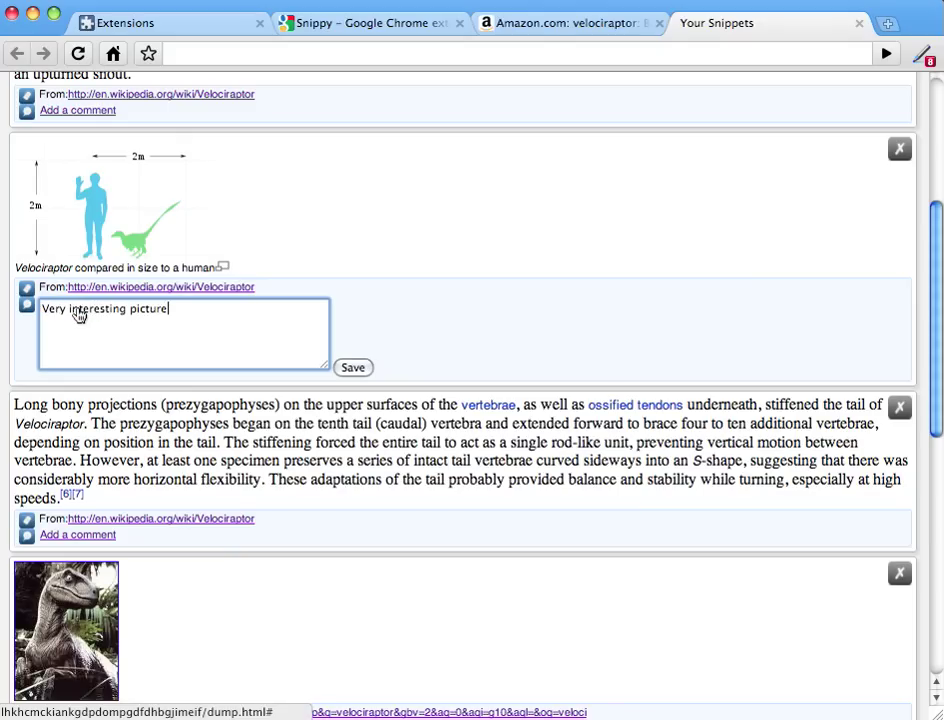
click(340, 368)
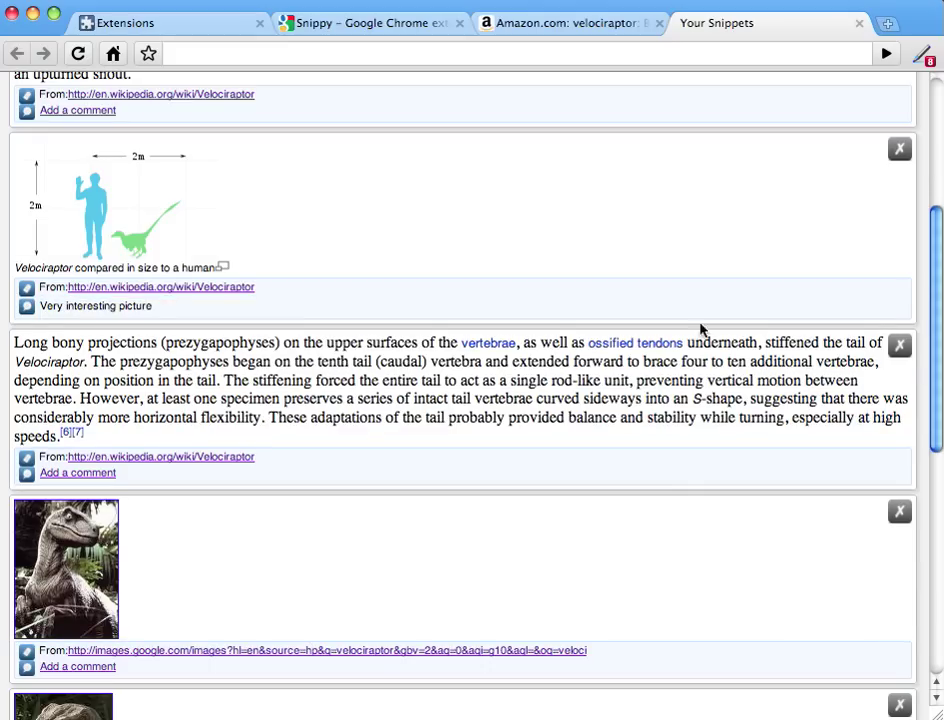
- Delete the snippet about long bony projections from the collection
scroll(937, 430, down, 2)
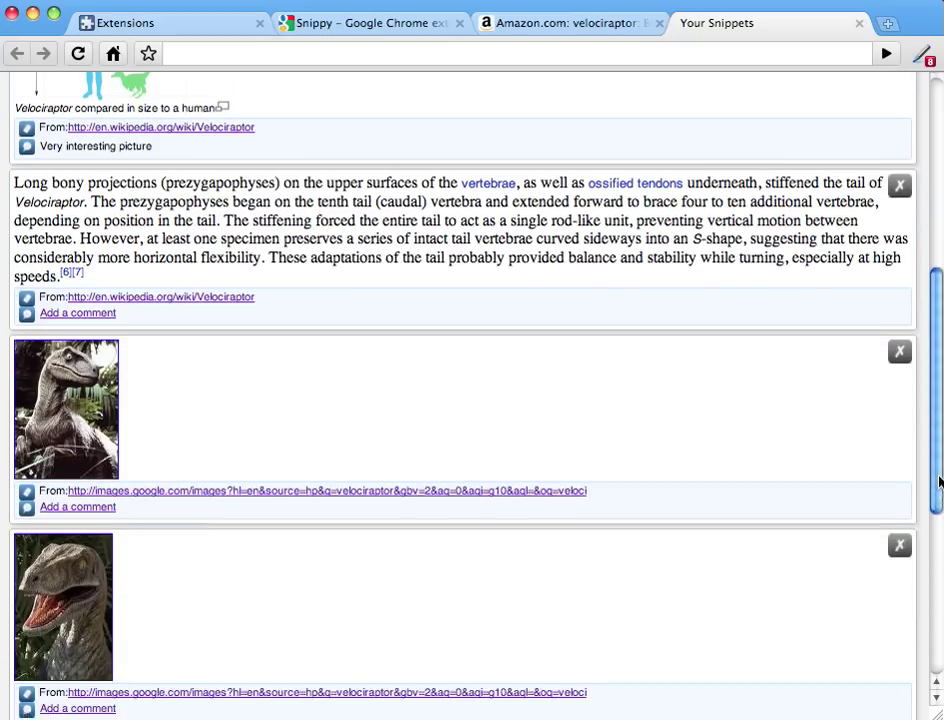
scroll(938, 460, up, 1)
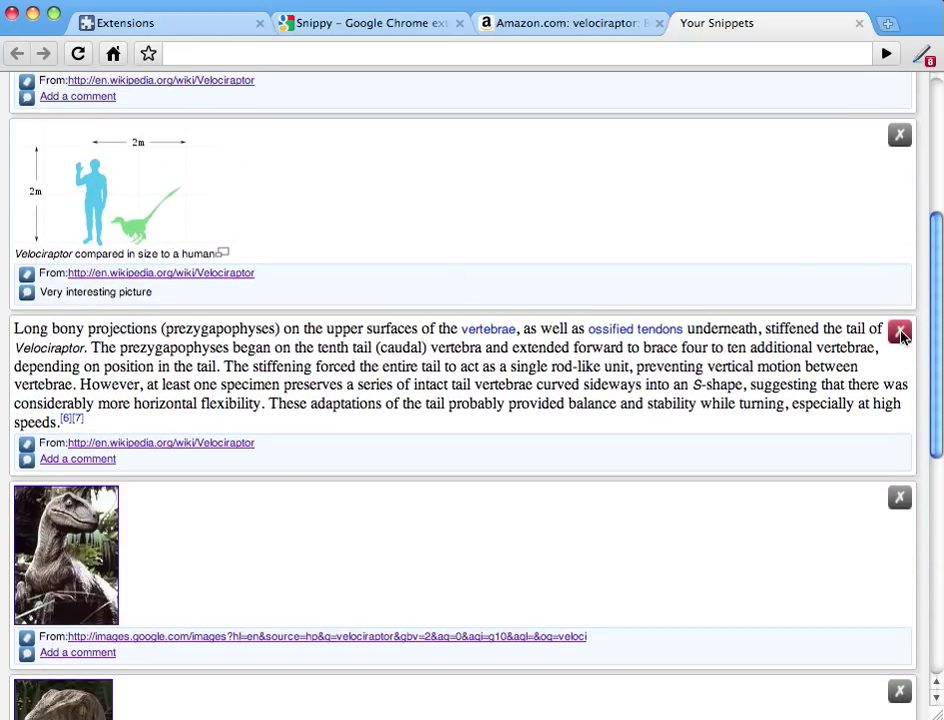
click(901, 333)
click(855, 421)
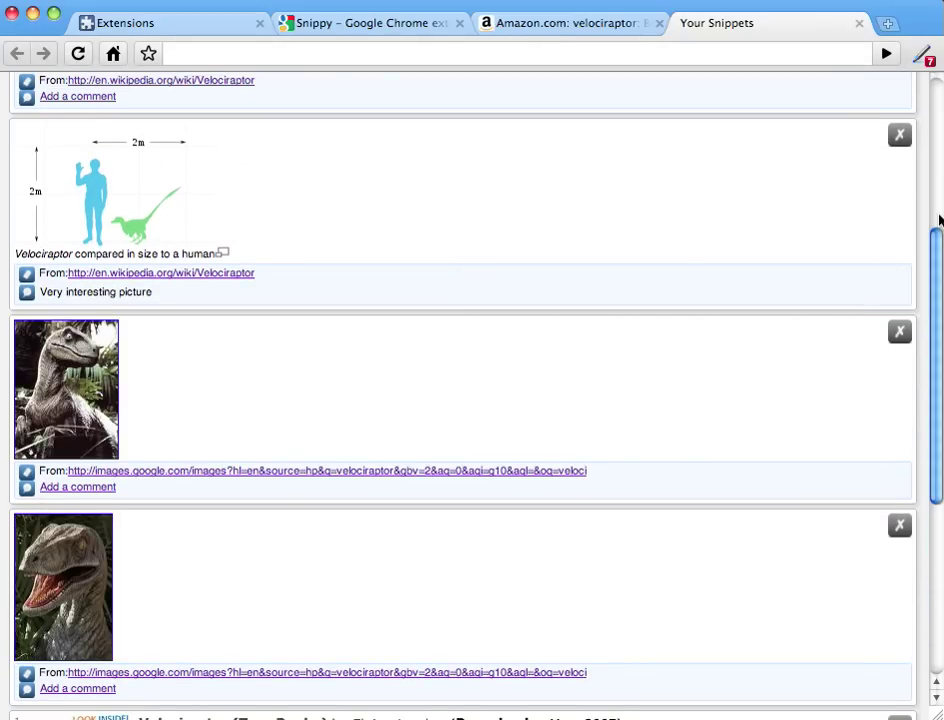
- Change the title of the snippet collection to "Velociraptors are cool"
drag(938, 248, 938, 62)
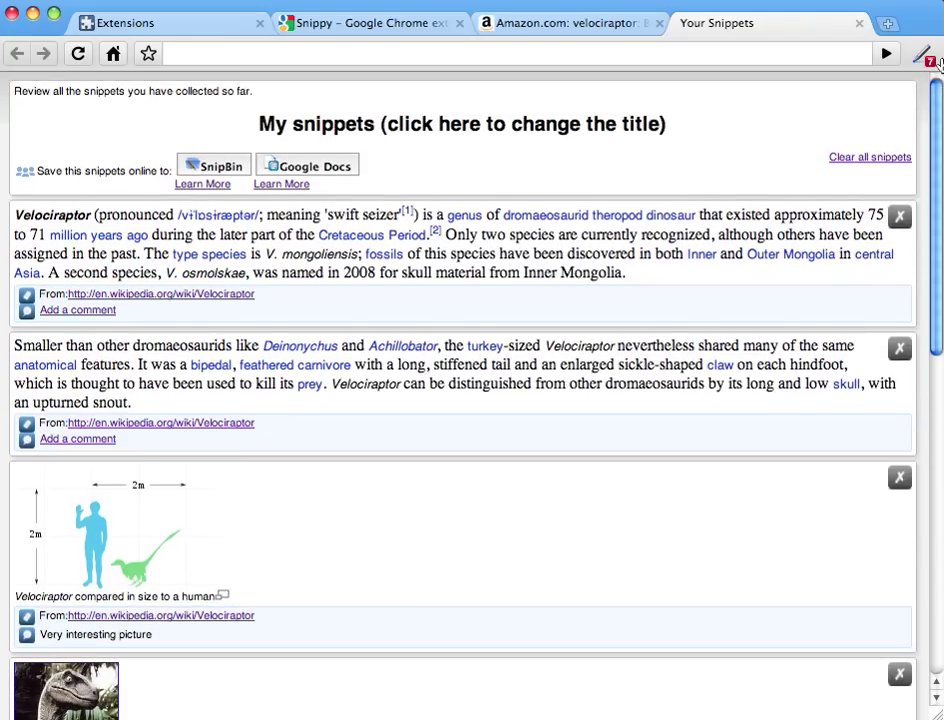
click(638, 139)
key(ctrl+a)
text(Velocirap)
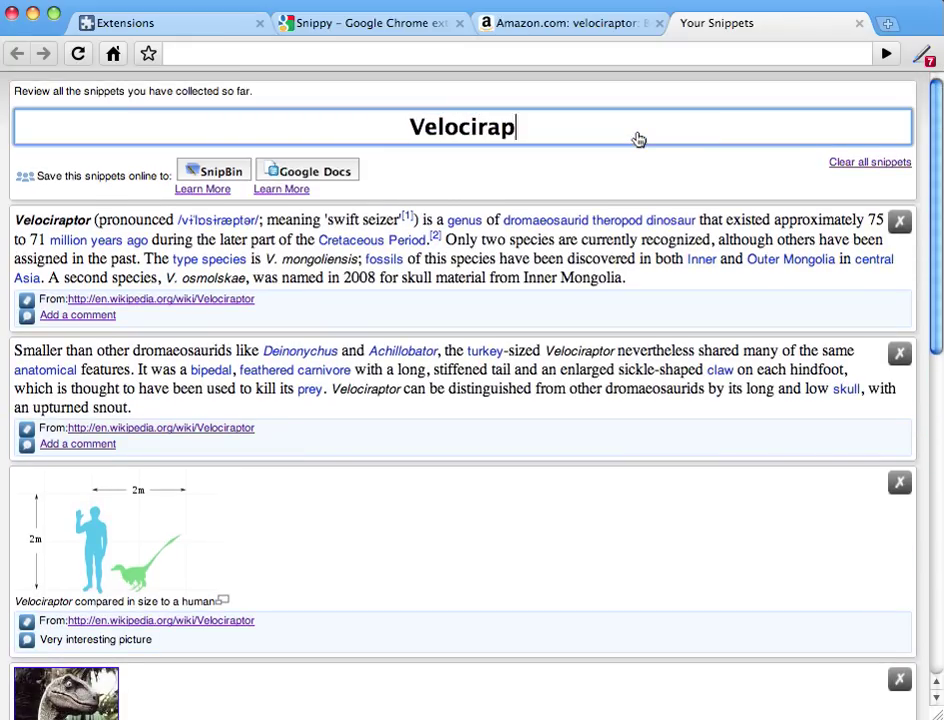
text(tors are cool)
key(Return)
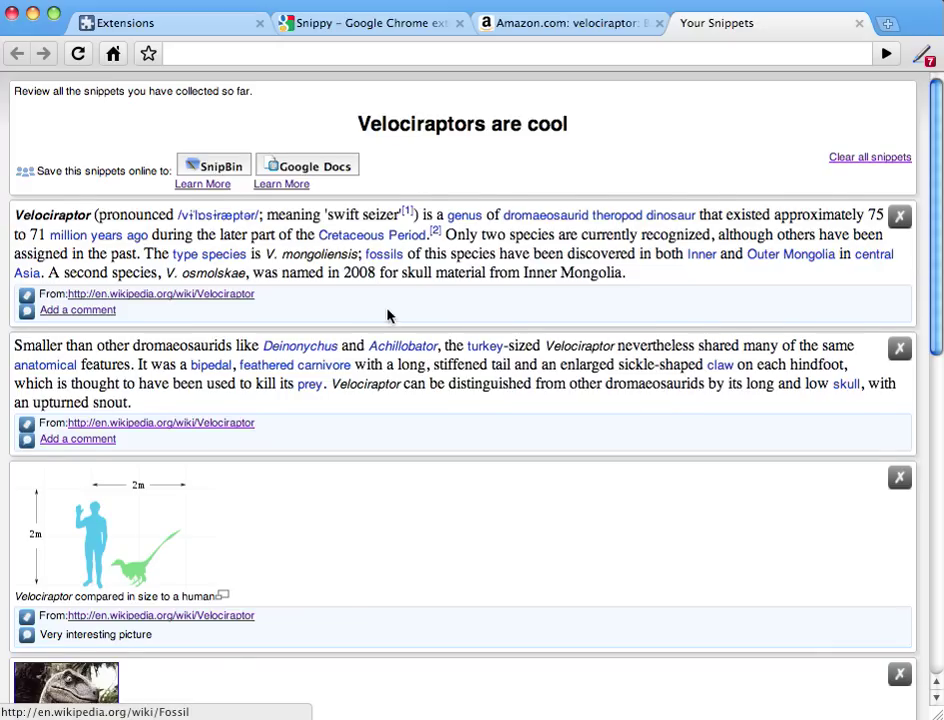
- Save the snippet collection to Google Docs and look through the exported document
scroll(386, 314, down, 3)
scroll(386, 314, up, 3)
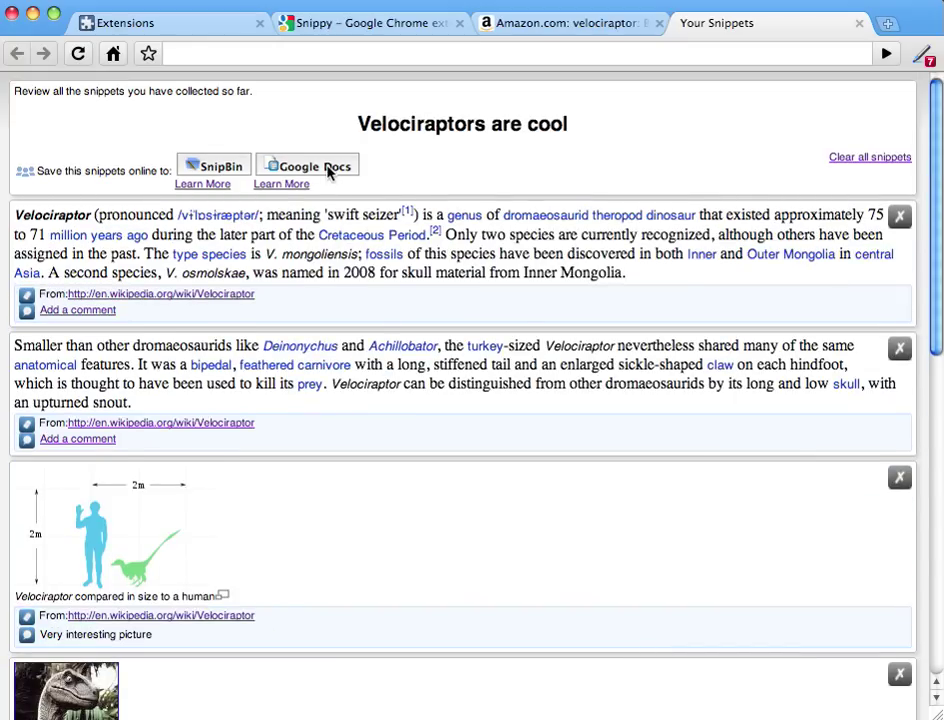
click(330, 170)
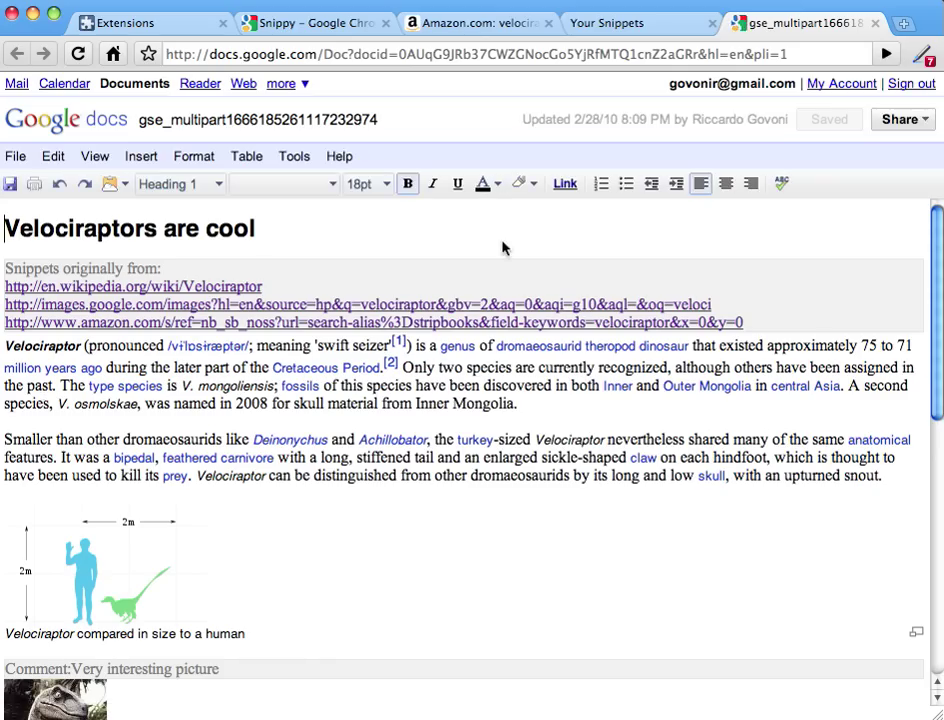
scroll(507, 276, down, 5)
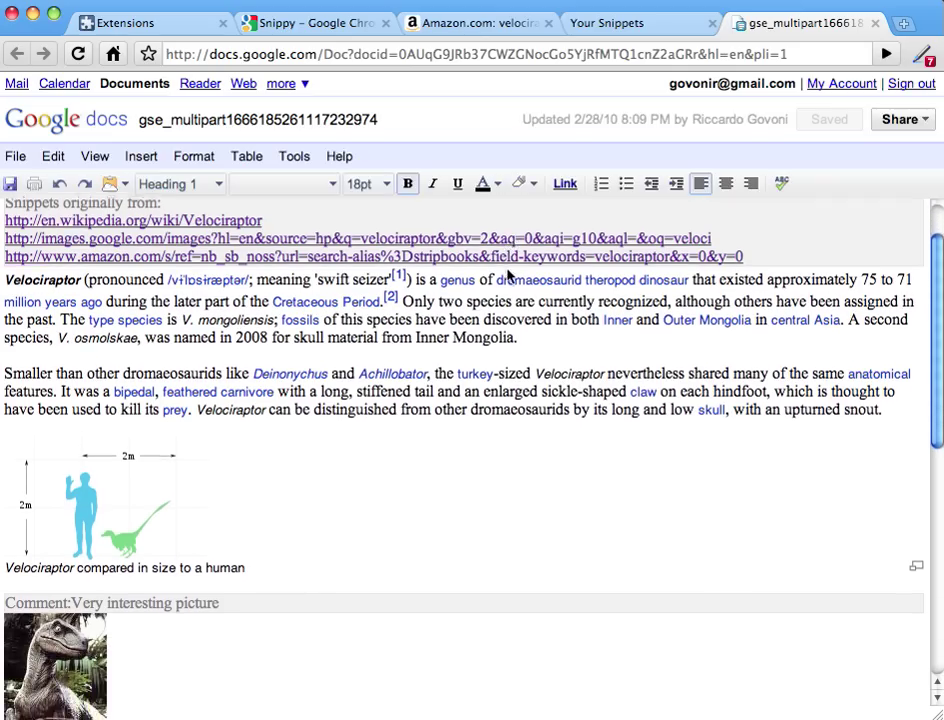
scroll(507, 276, down, 5)
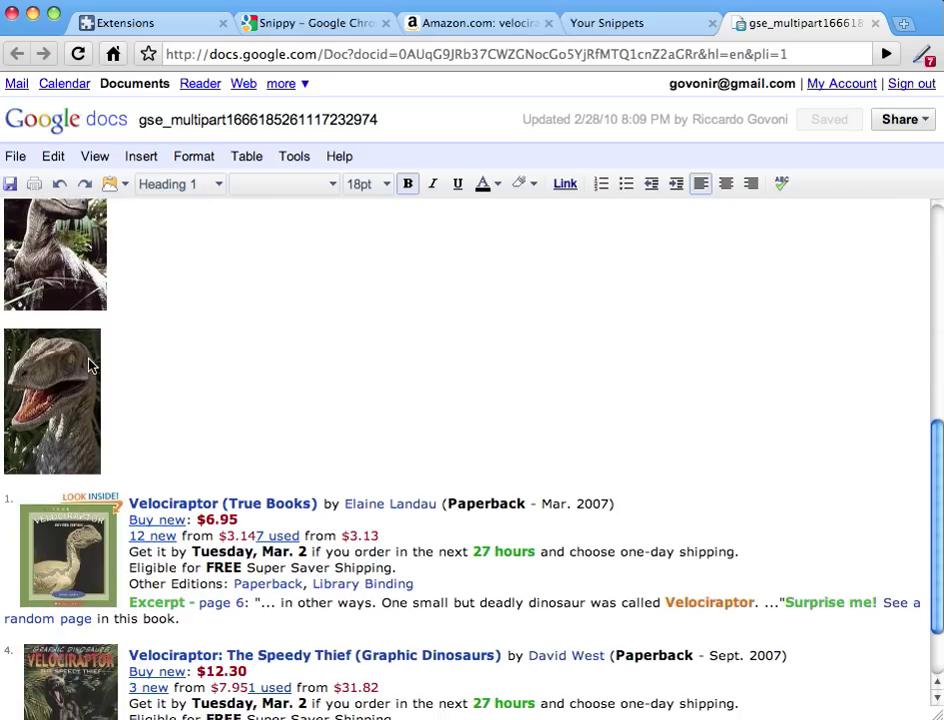
- Set the position of the first velociraptor photo, directly below the "Very interesting picture" comment, to Centered
scroll(113, 355, up, 3)
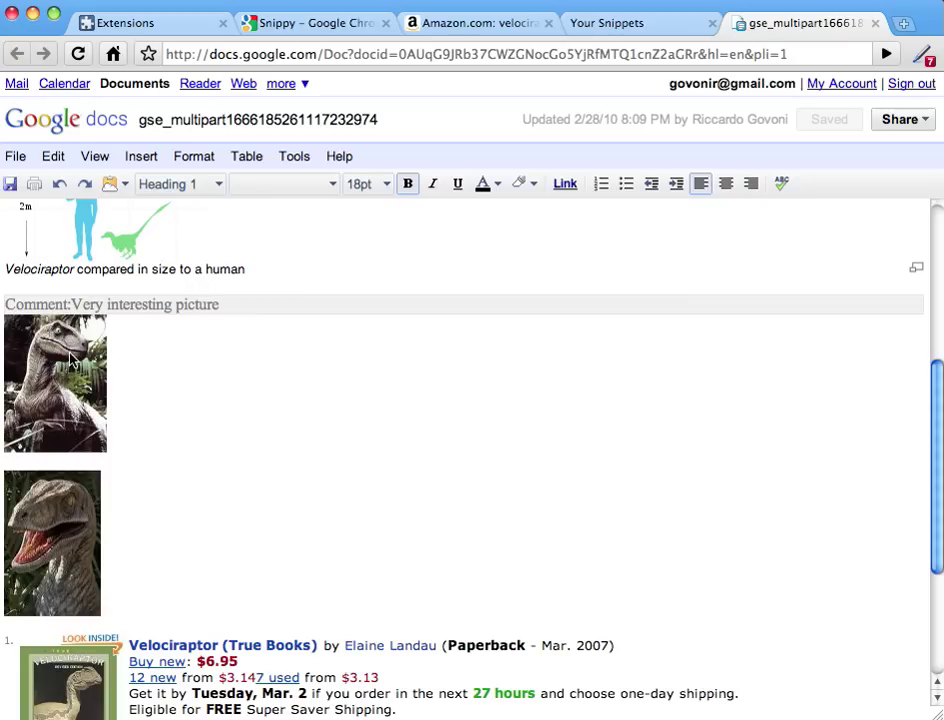
click(72, 366)
click(476, 470)
click(73, 375)
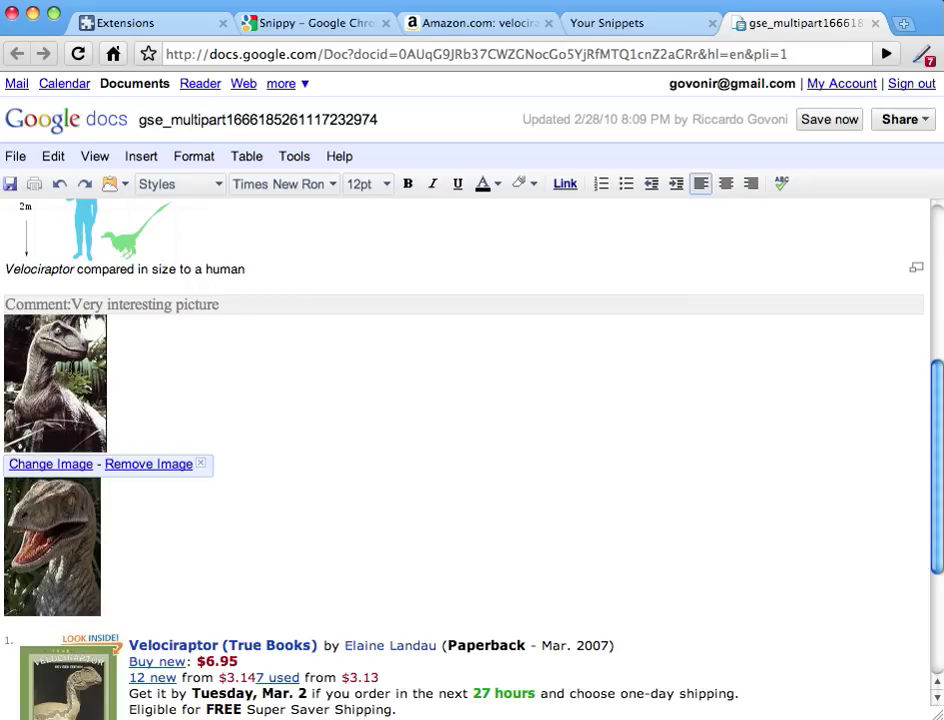
click(68, 465)
click(378, 415)
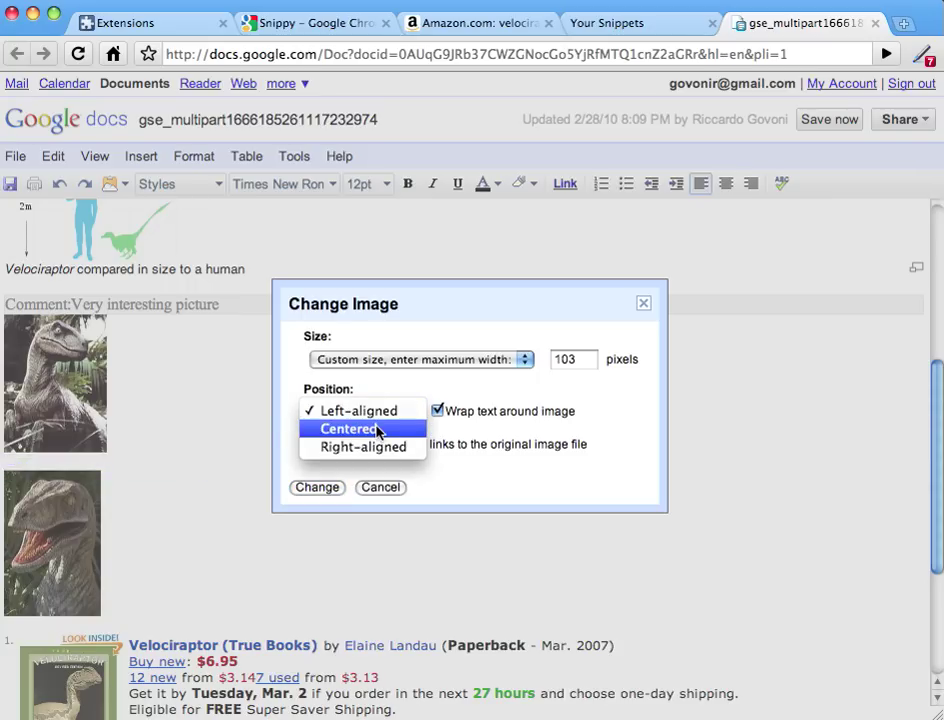
click(380, 430)
click(318, 488)
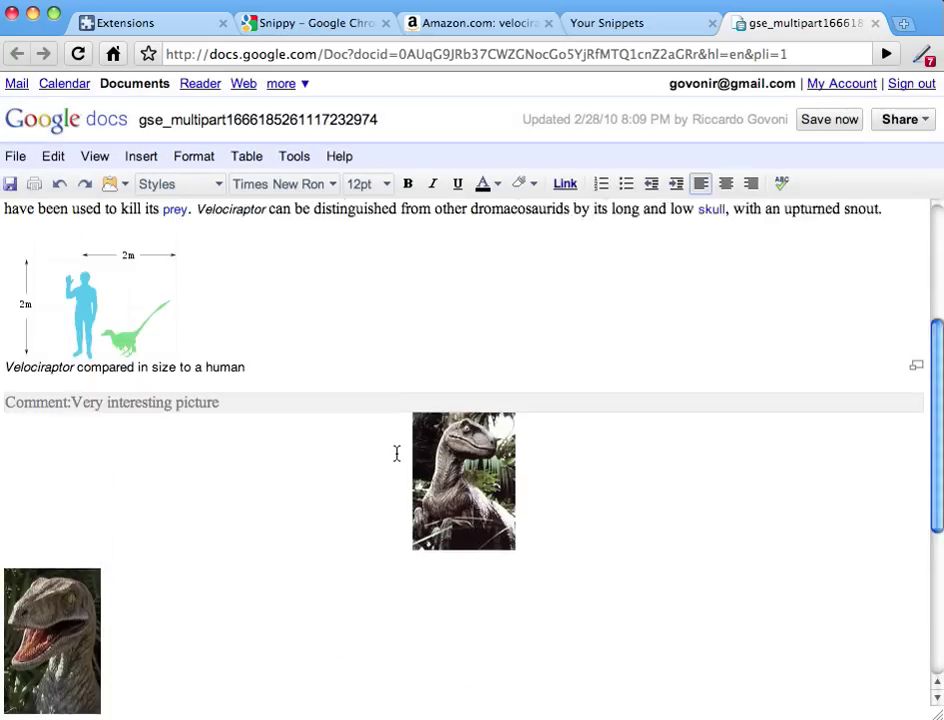
- Highlight the text from "enlarged sickle-shaped claw" to "with an upturned snout." in yellow
scroll(396, 453, up, 5)
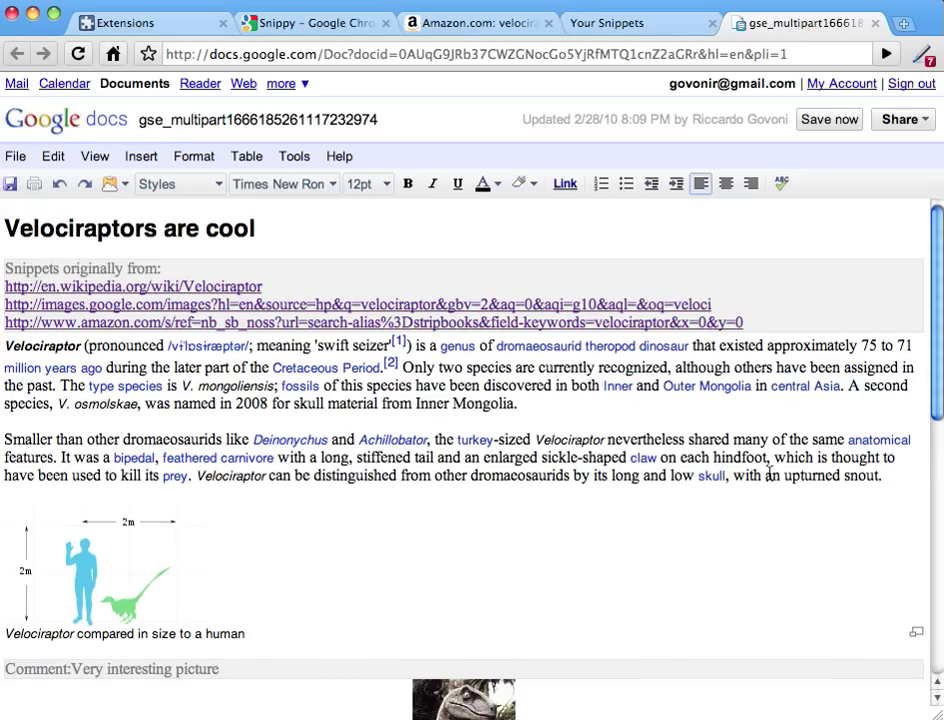
drag(894, 480, 492, 460)
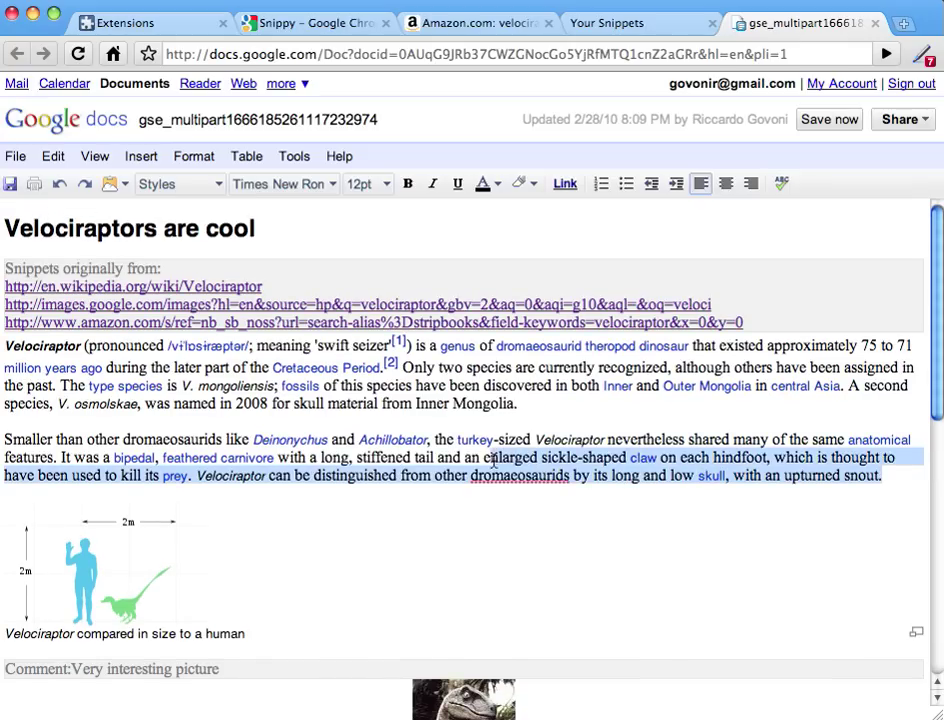
click(524, 184)
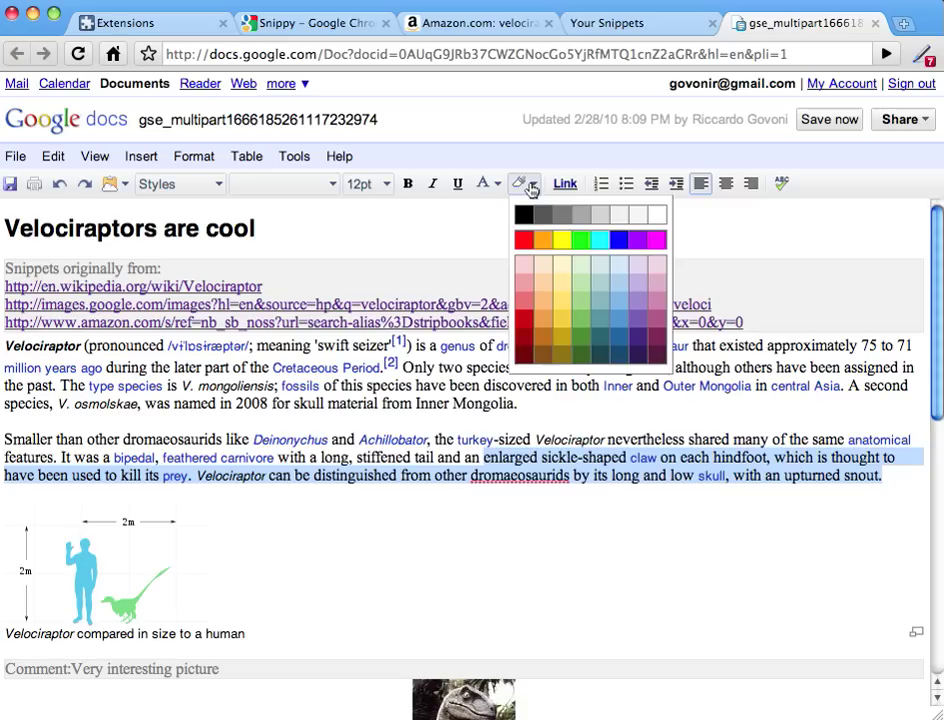
click(558, 255)
click(628, 440)
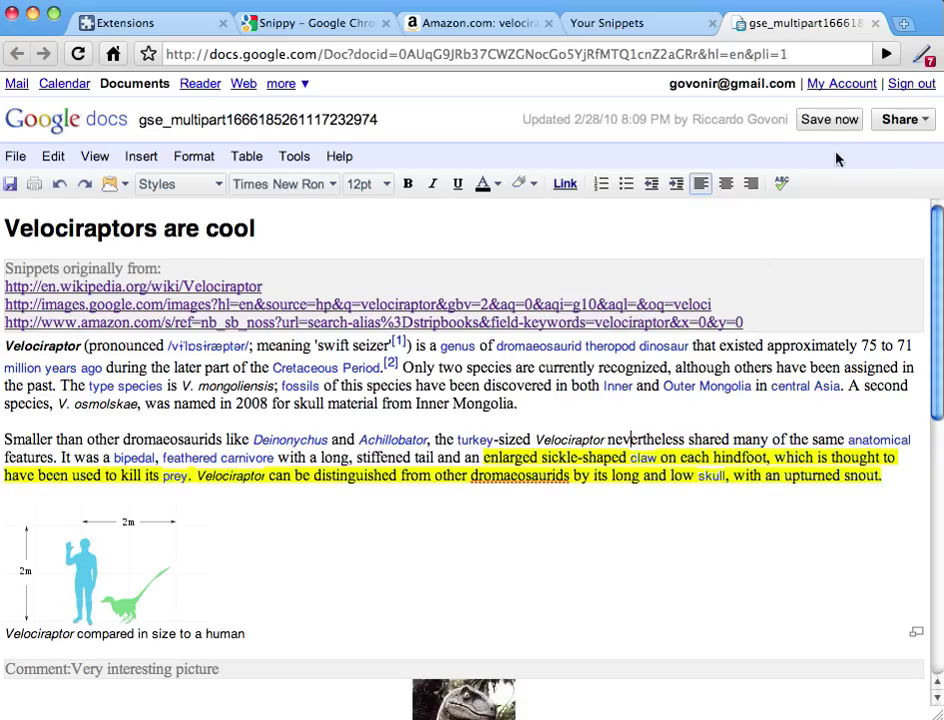
- Preview the document as a web page and look through it from beginning to end
click(903, 119)
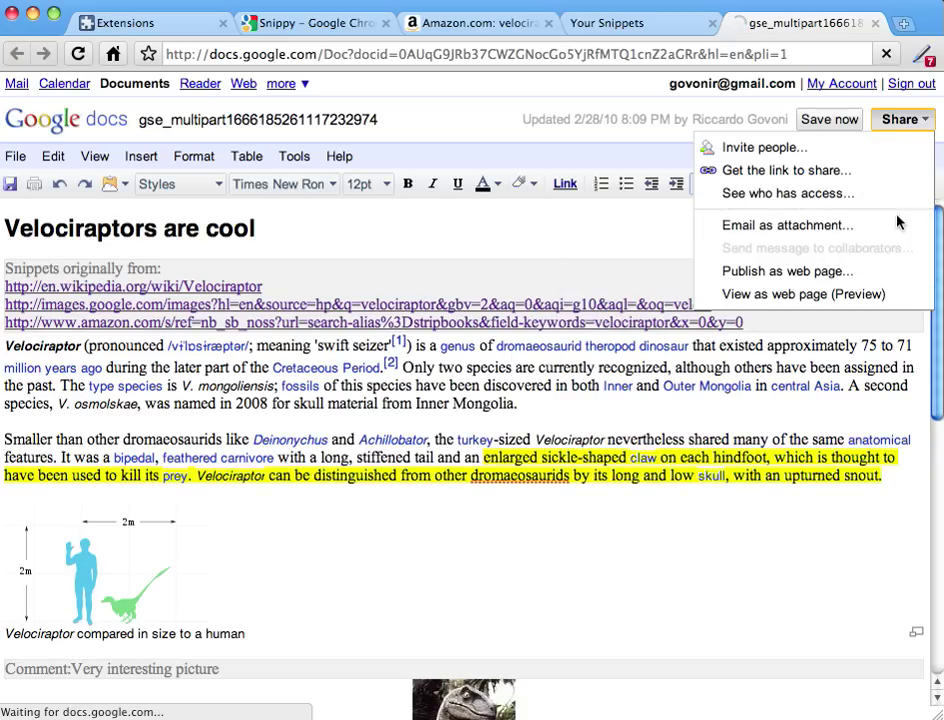
click(891, 292)
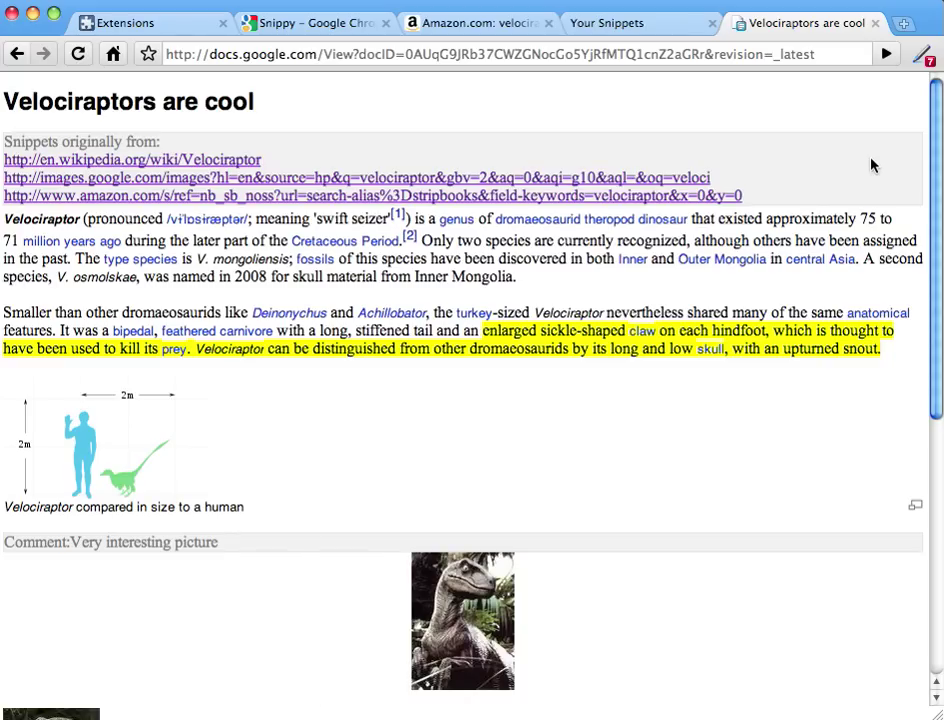
scroll(838, 205, down, 10)
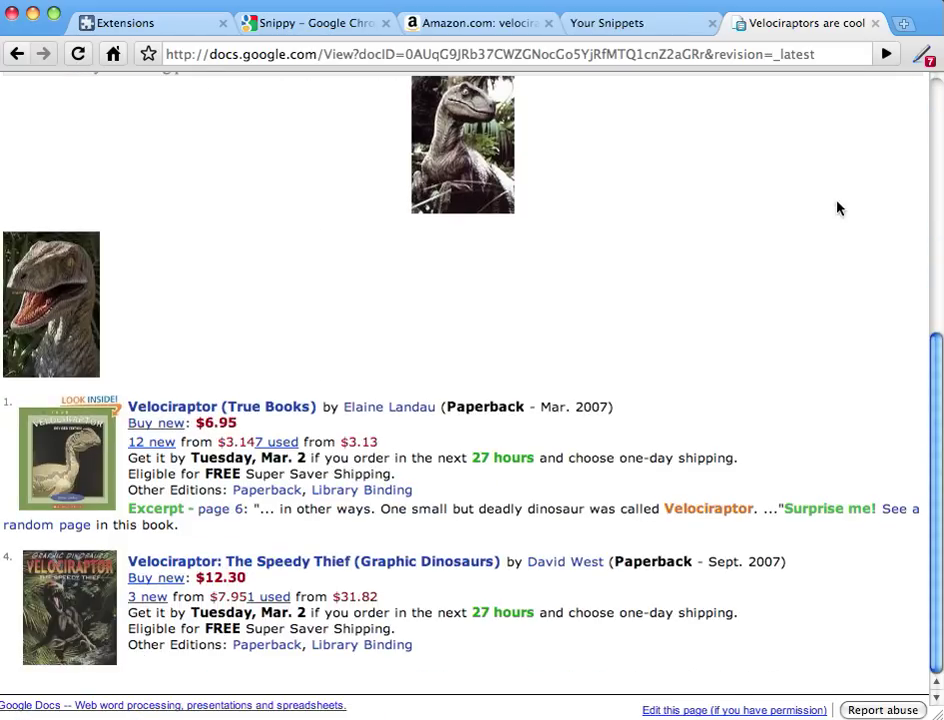
scroll(838, 207, up, 5)
scroll(838, 207, up, 3)
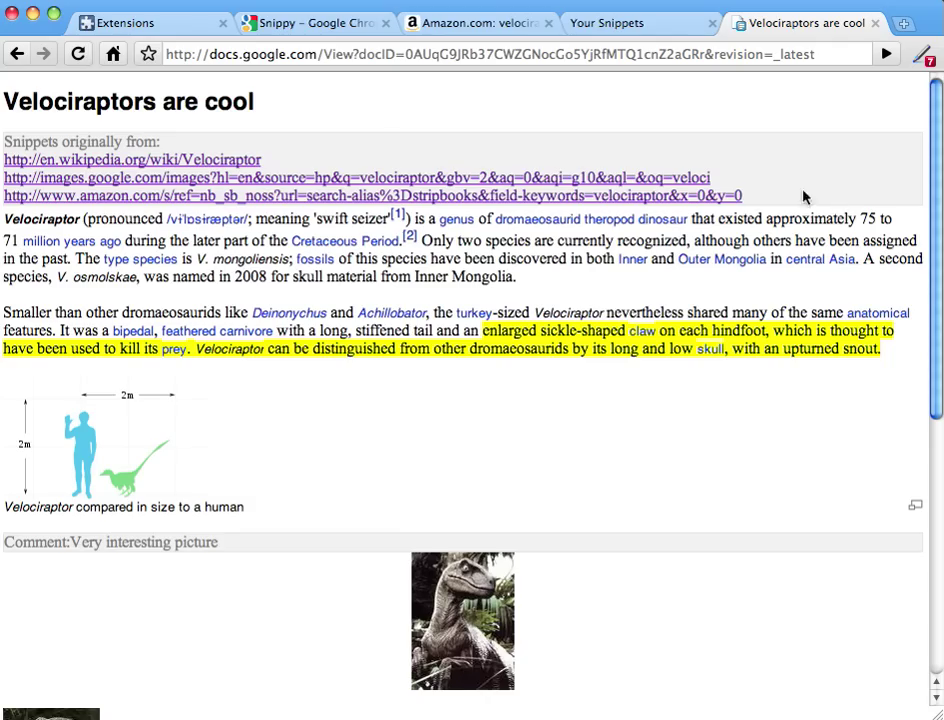
- Return to the Google Docs file list and delete the document "Velociraptors are cool"
click(17, 55)
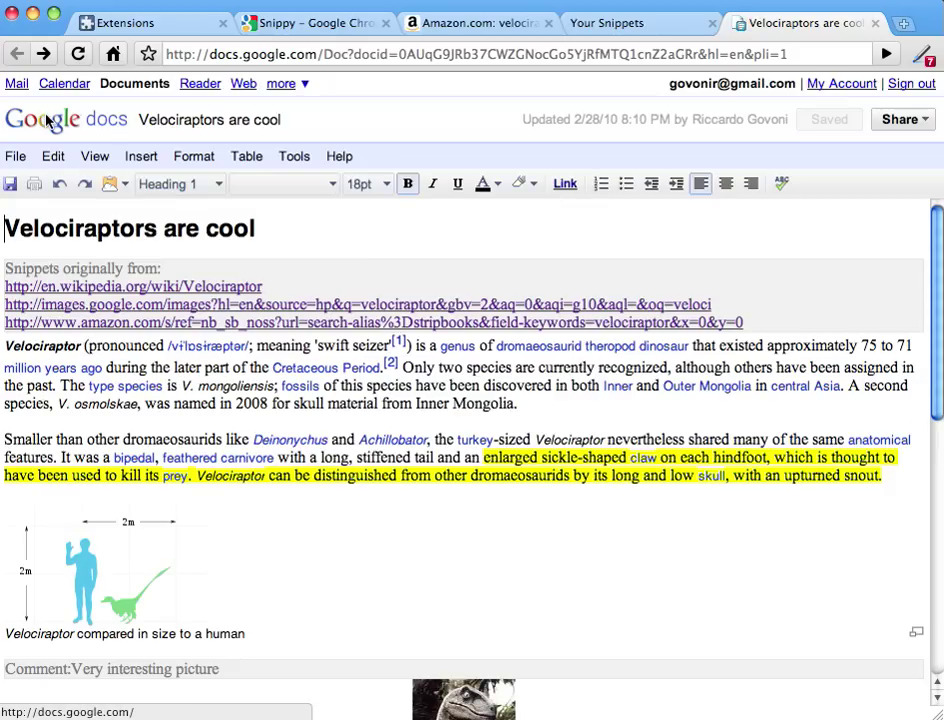
click(46, 120)
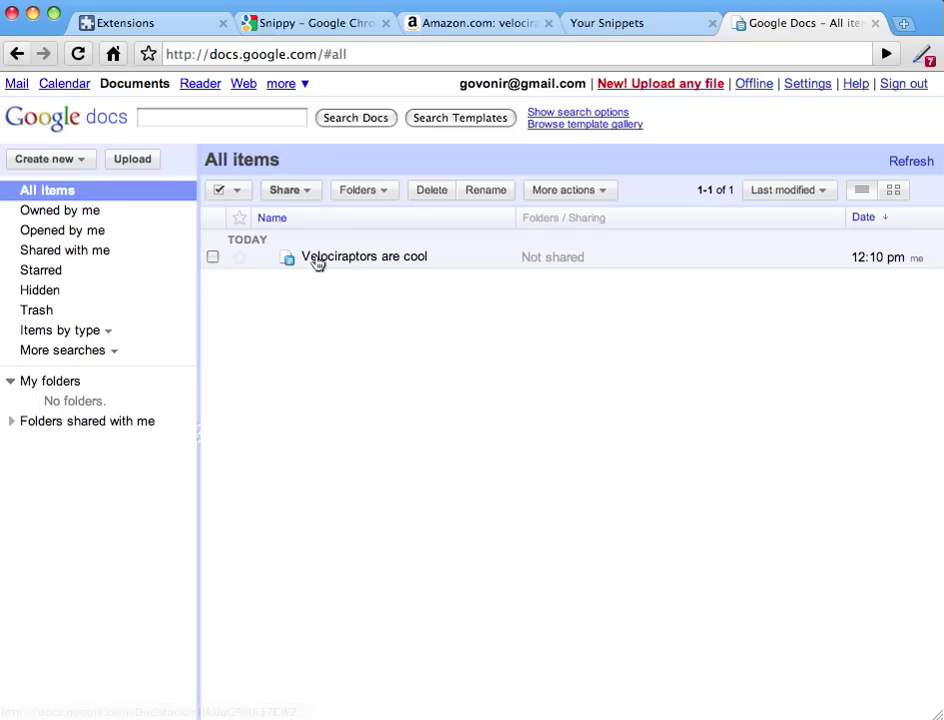
click(212, 258)
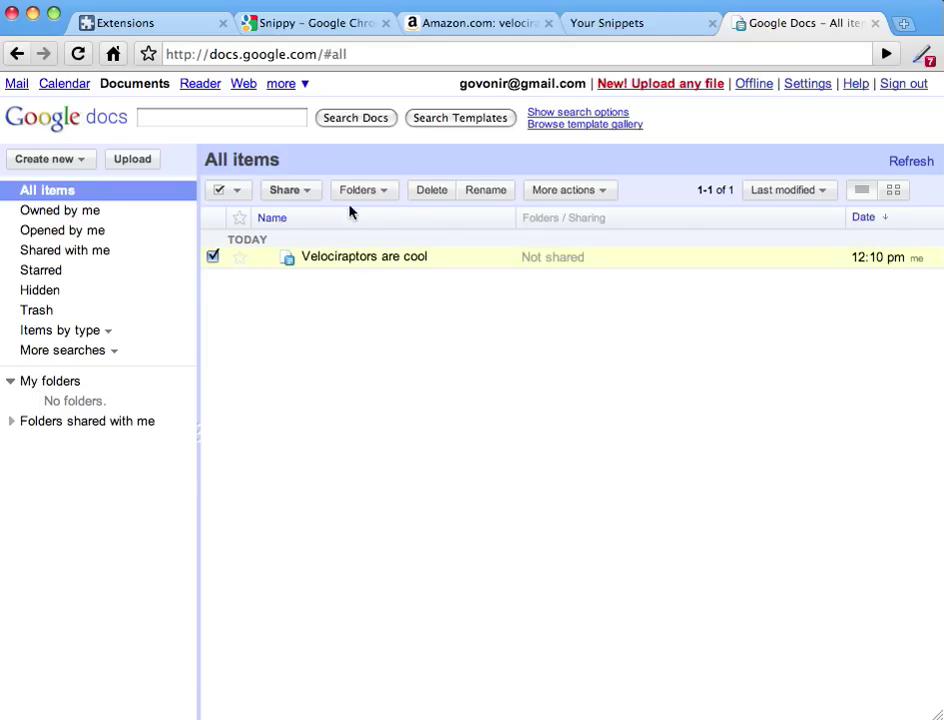
click(418, 194)
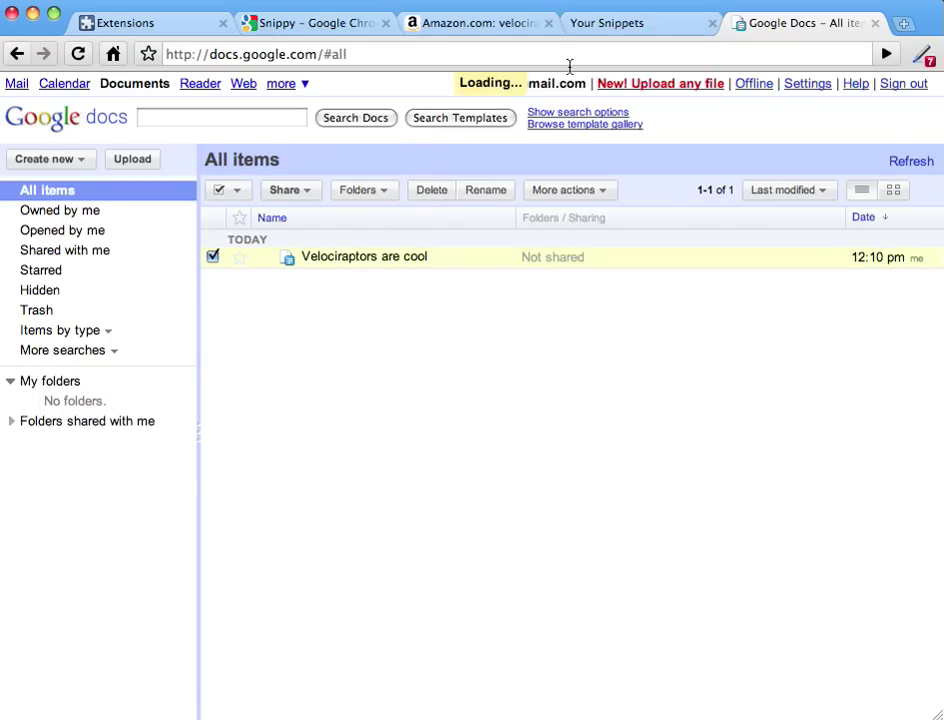
- Try to save the collection from the Your Snippets page to SnipBin, and log in to SnipBin by entering the Google account password
click(629, 30)
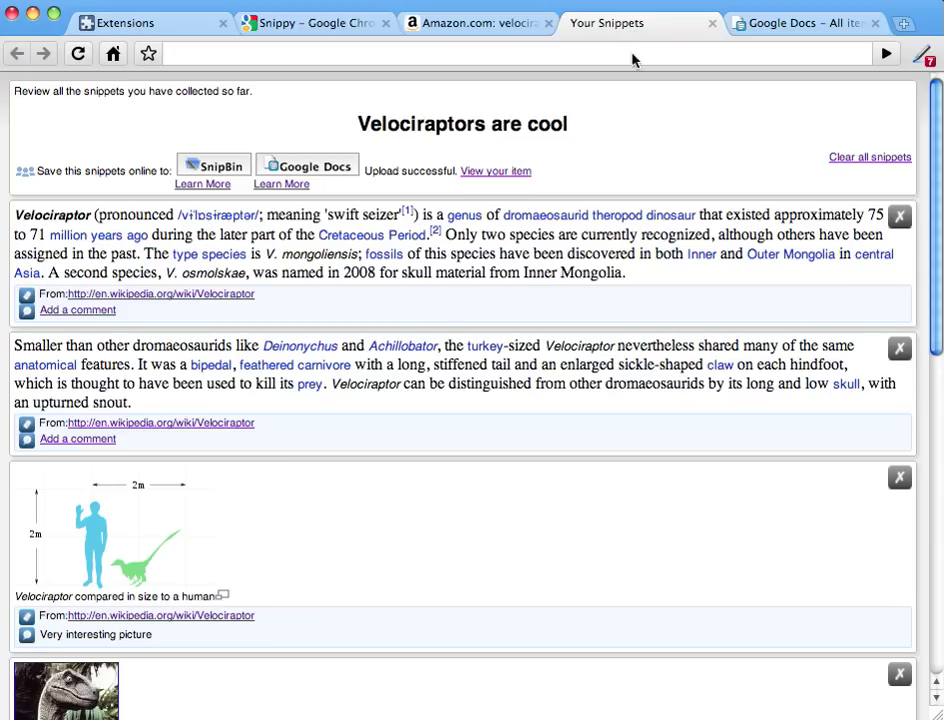
click(228, 168)
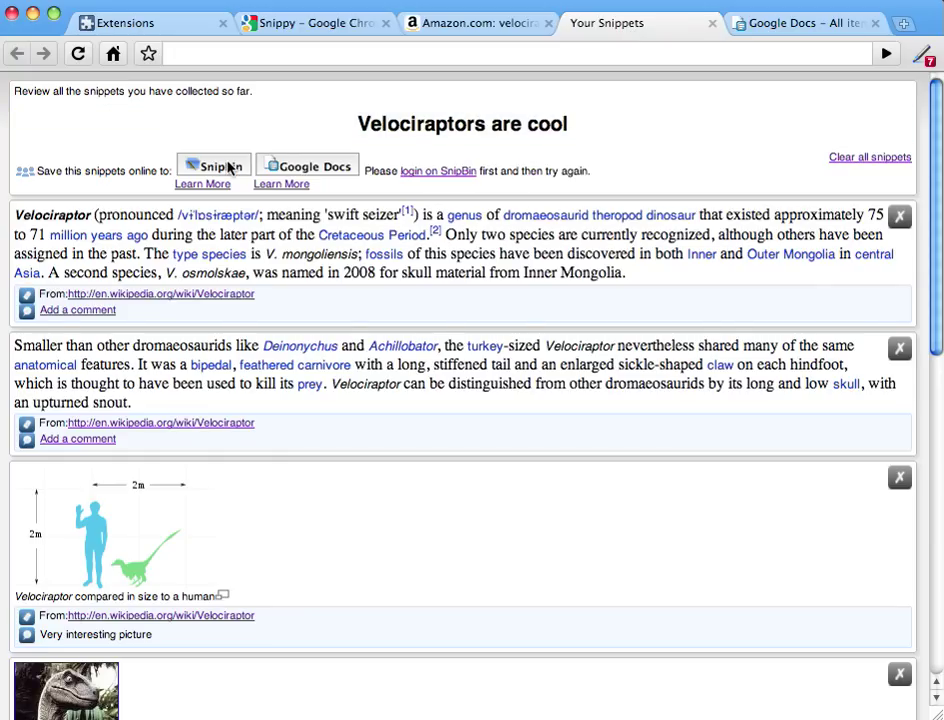
click(436, 171)
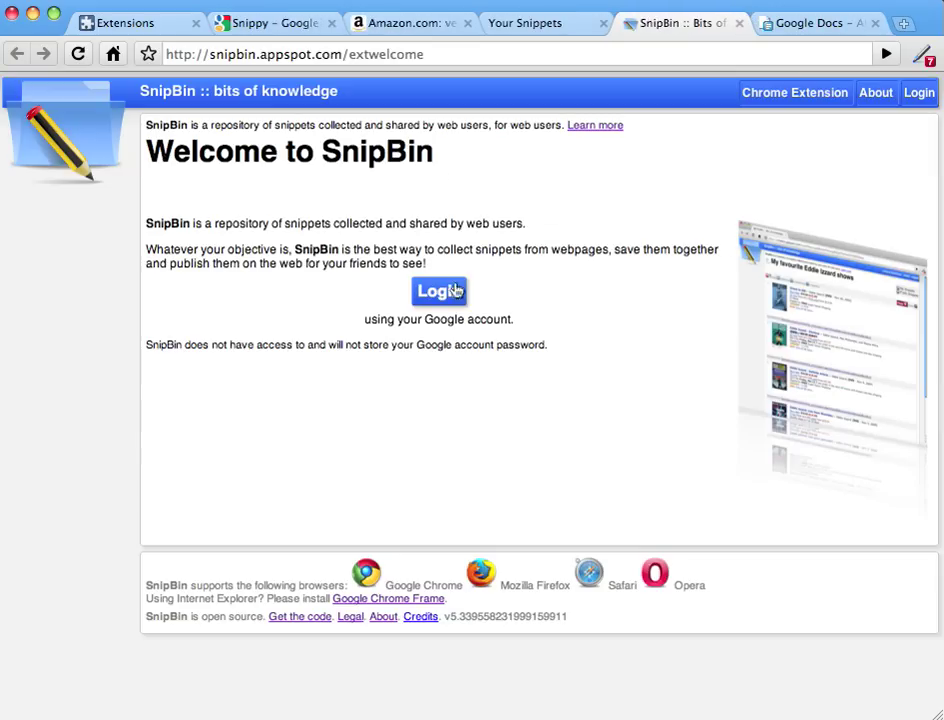
click(452, 296)
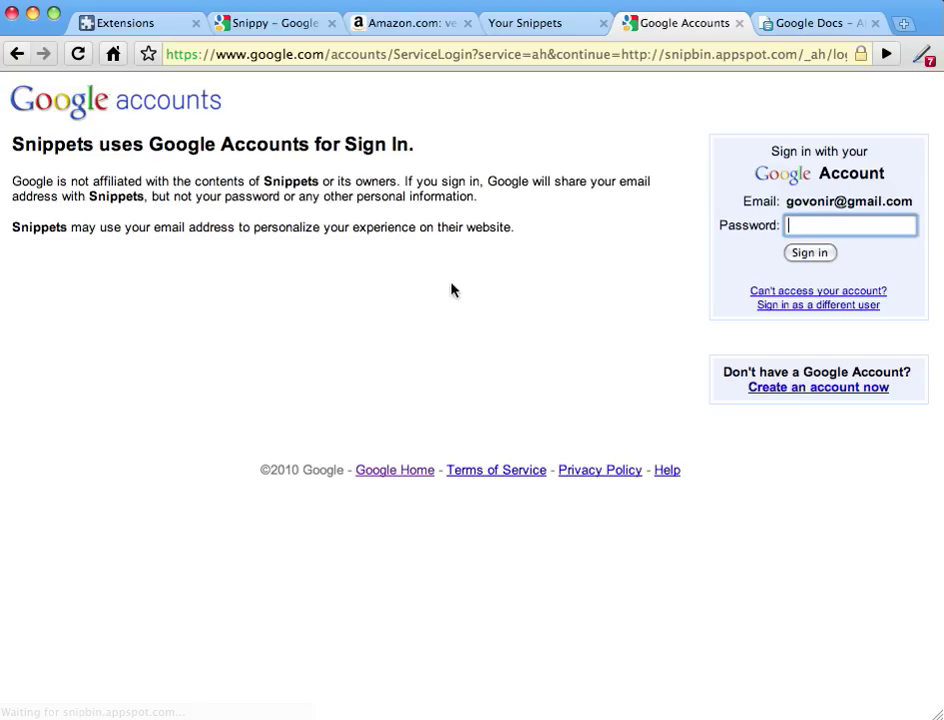
text(********)
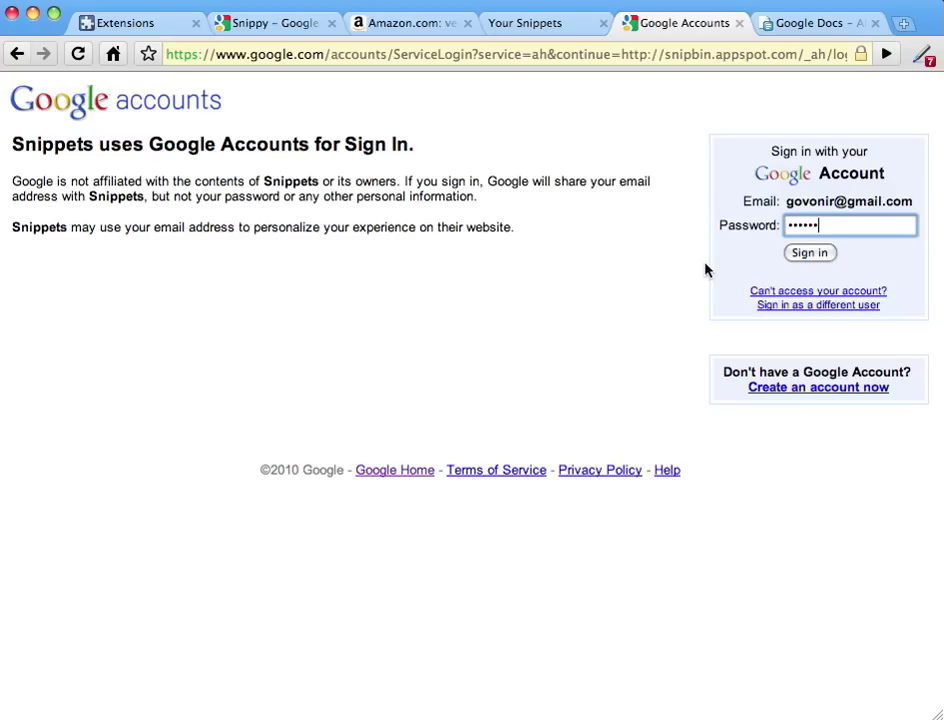
click(821, 254)
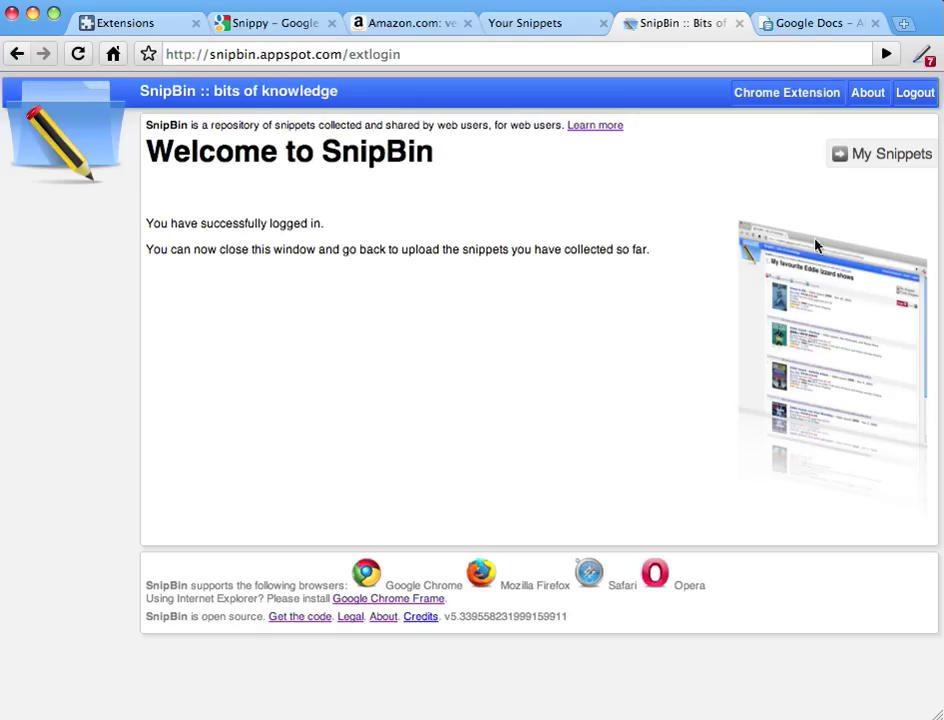
- Close the SnipBin login page, upload the snippet collection to SnipBin and open the uploaded item
click(740, 23)
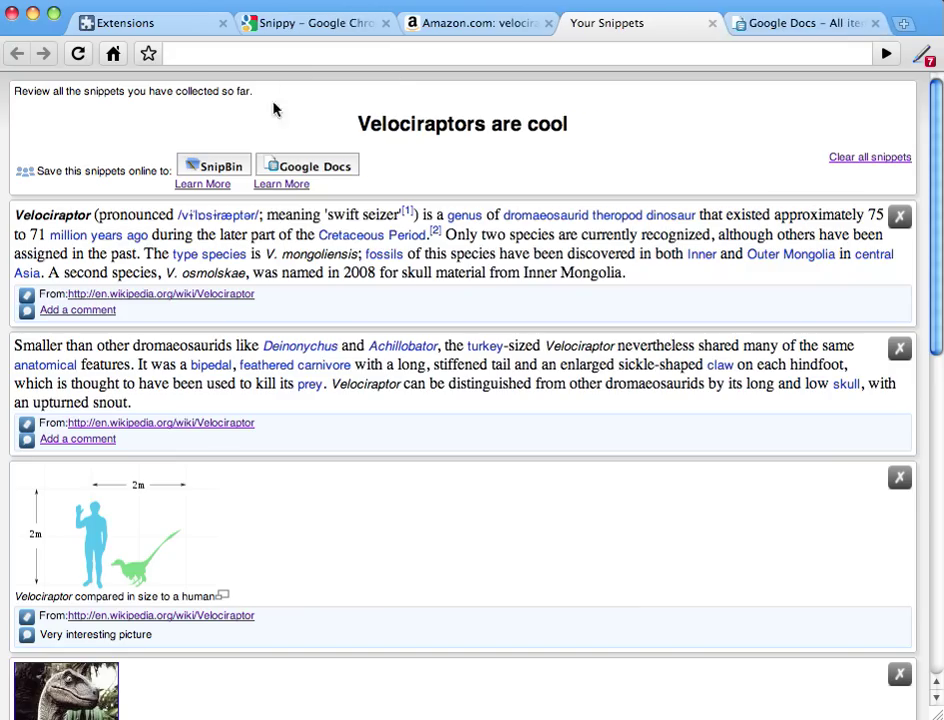
click(215, 169)
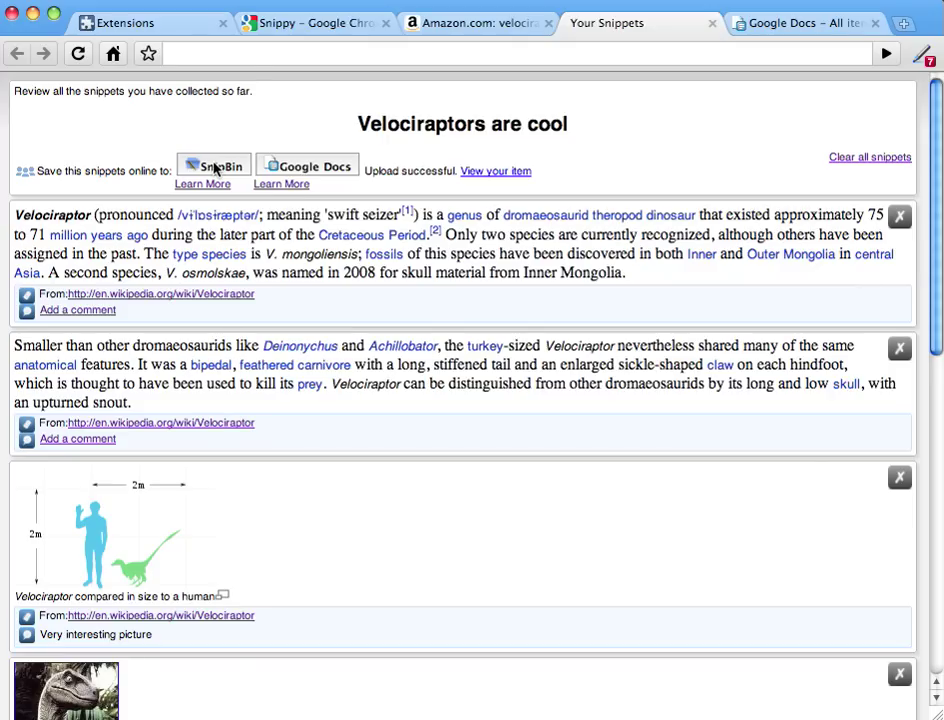
click(488, 172)
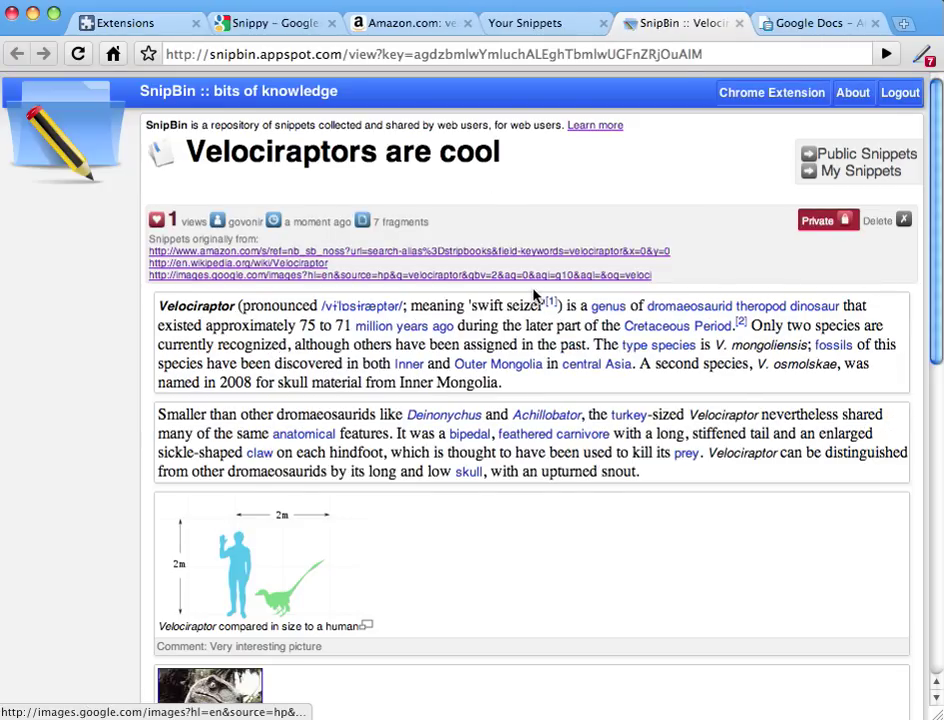
- Look through the uploaded "Velociraptors are cool" collection on SnipBin and open the list of public snippets
scroll(535, 296, down, 10)
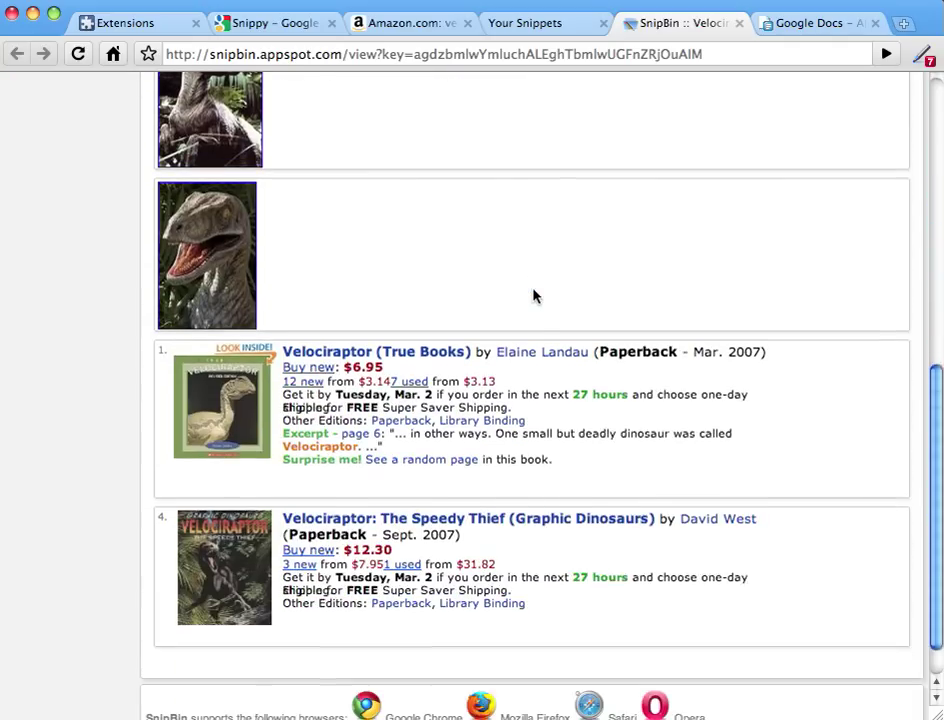
scroll(533, 296, up, 10)
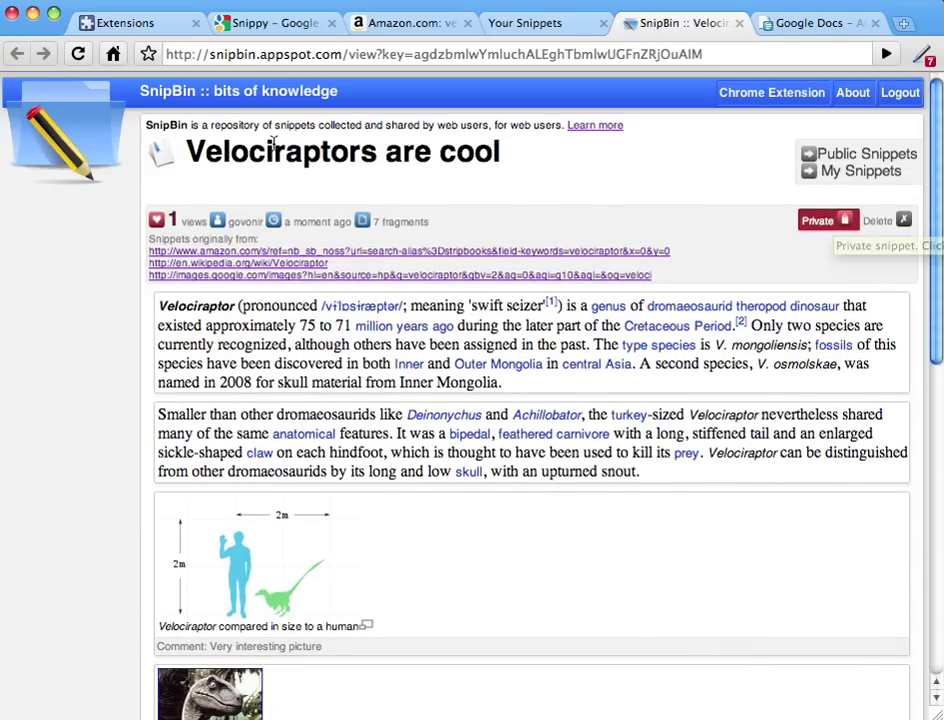
click(824, 155)
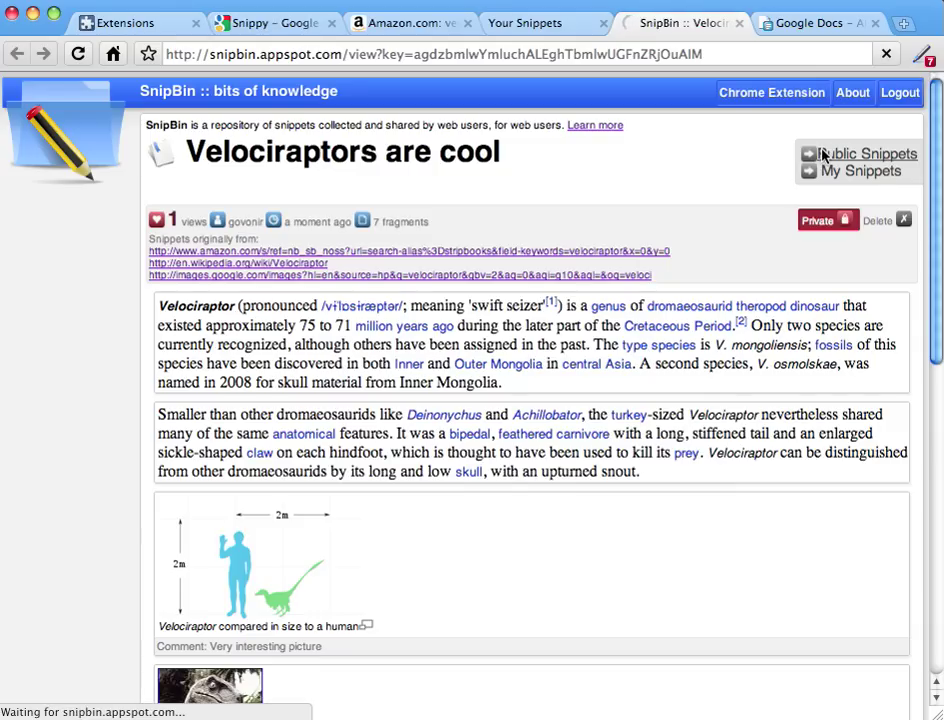